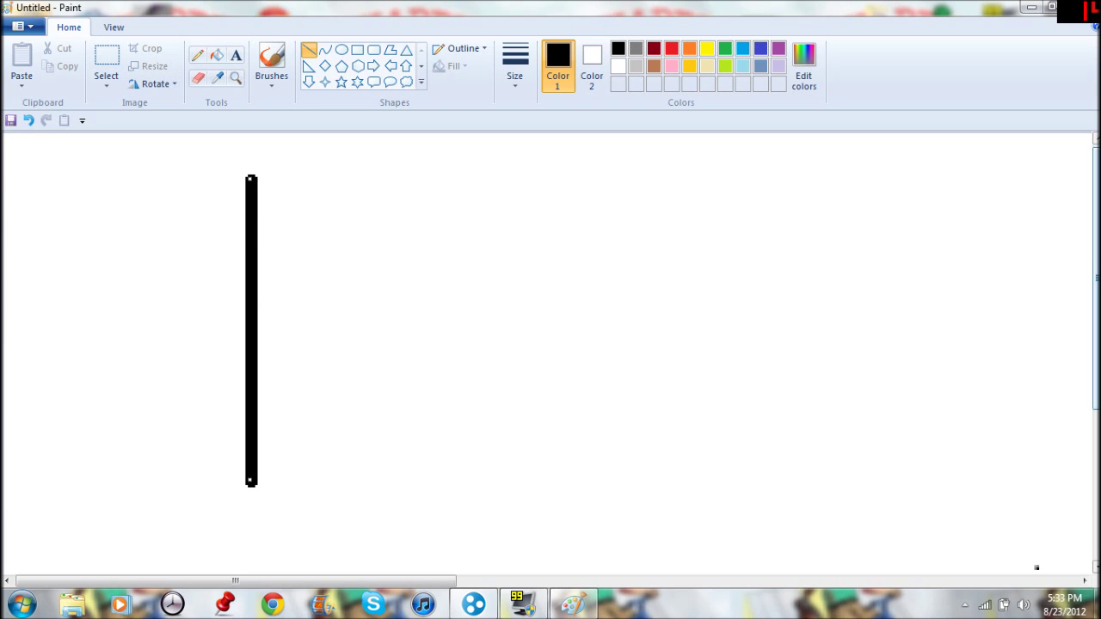
# - Complete a large black box outline by drawing straight top, right and bottom edges connected to the existing vertical line
pyautogui.press('Escape')
pyautogui.moveTo(251, 178); pyautogui.dragTo(628, 178)
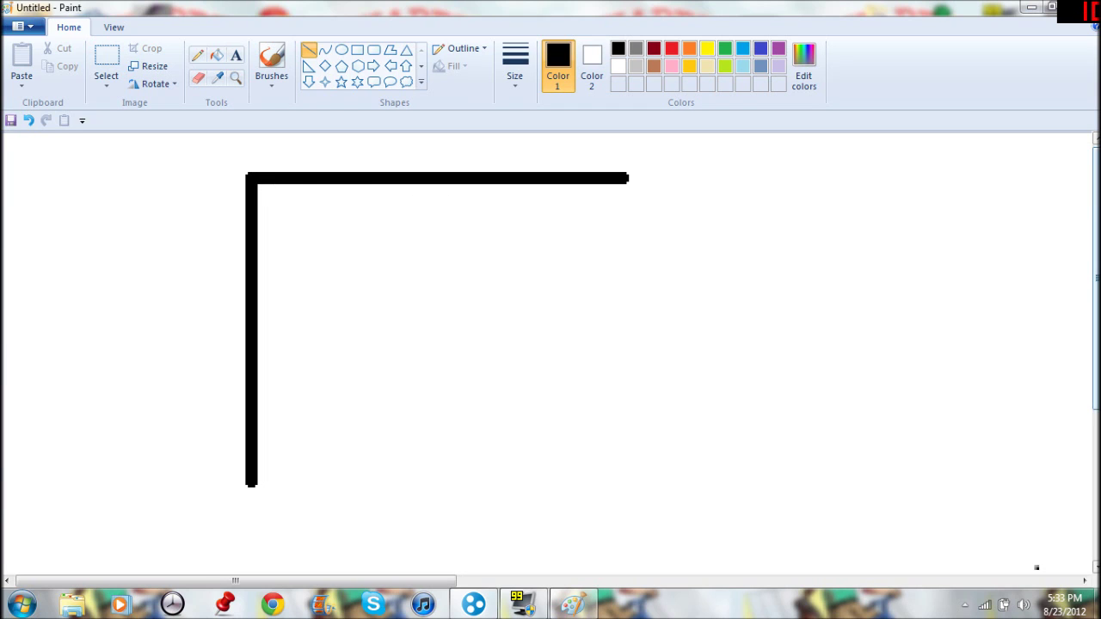
pyautogui.moveTo(628, 178); pyautogui.dragTo(628, 178)
pyautogui.moveTo(742, 194); pyautogui.dragTo(746, 198)
pyautogui.hotkey('ctrl', 'z')
pyautogui.moveTo(629, 178); pyautogui.dragTo(630, 474)
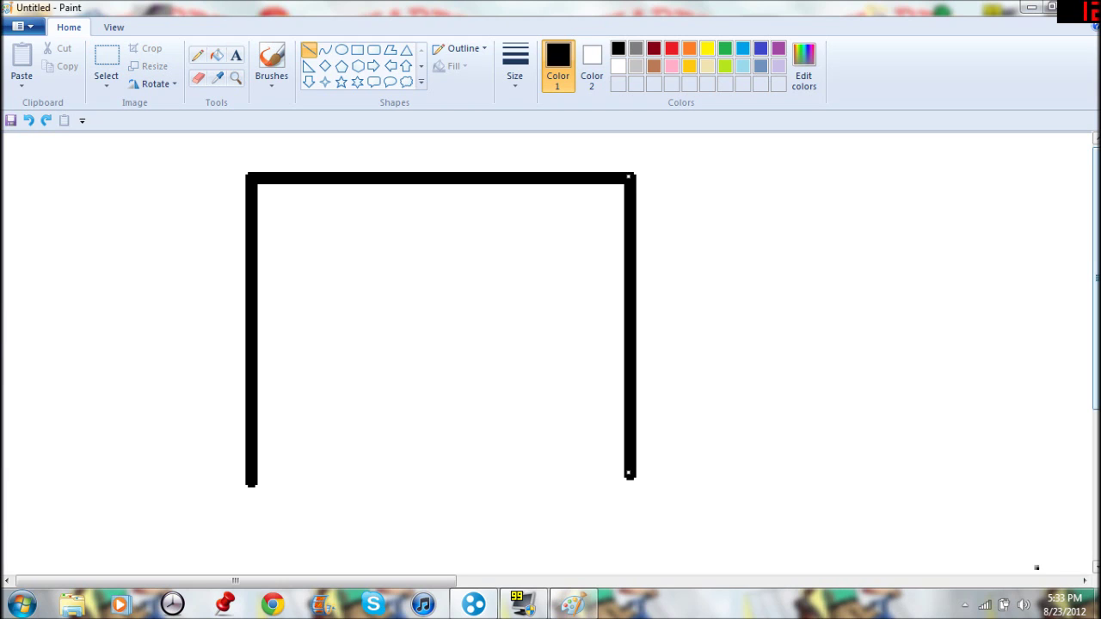
pyautogui.moveTo(251, 484); pyautogui.dragTo(636, 484)
pyautogui.press('Escape')
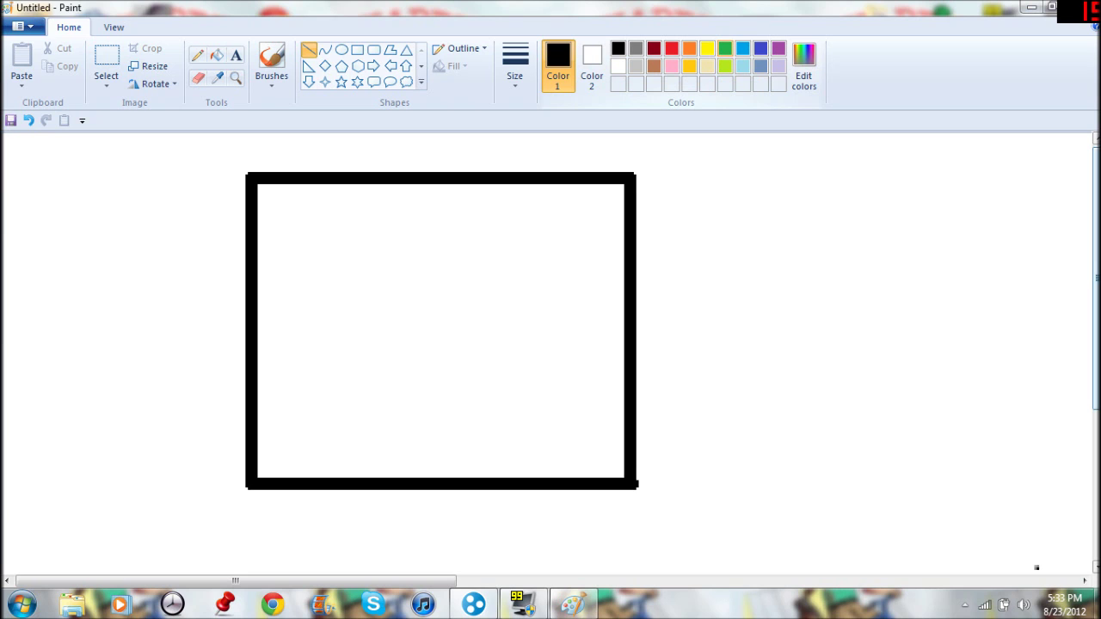
# - Fill the inside of the large black box with green
pyautogui.click(724, 48)
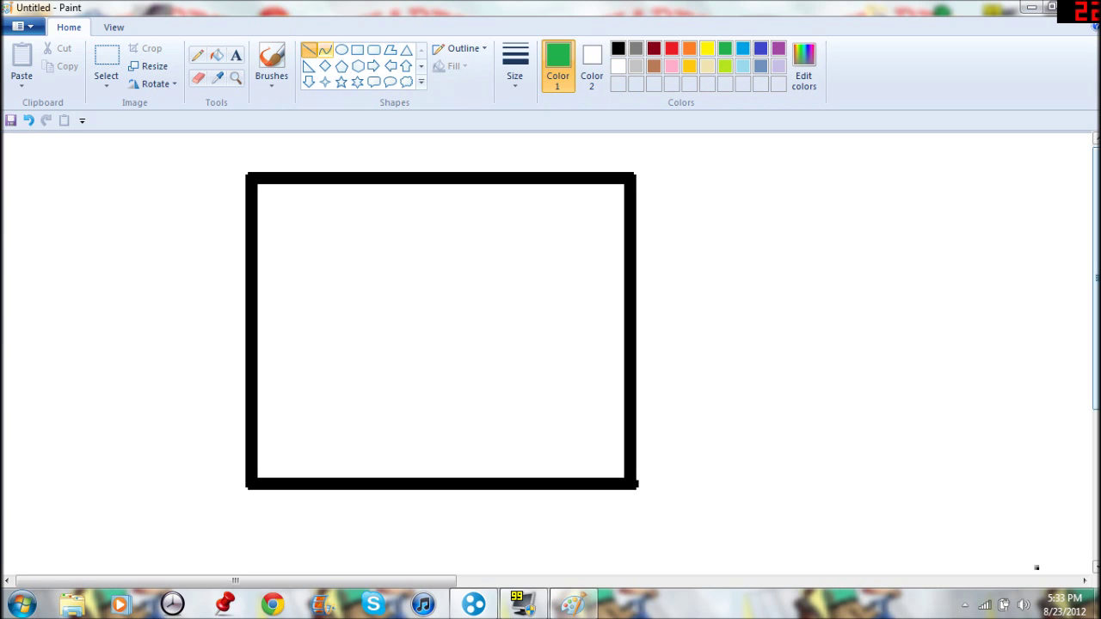
pyautogui.click(215, 54)
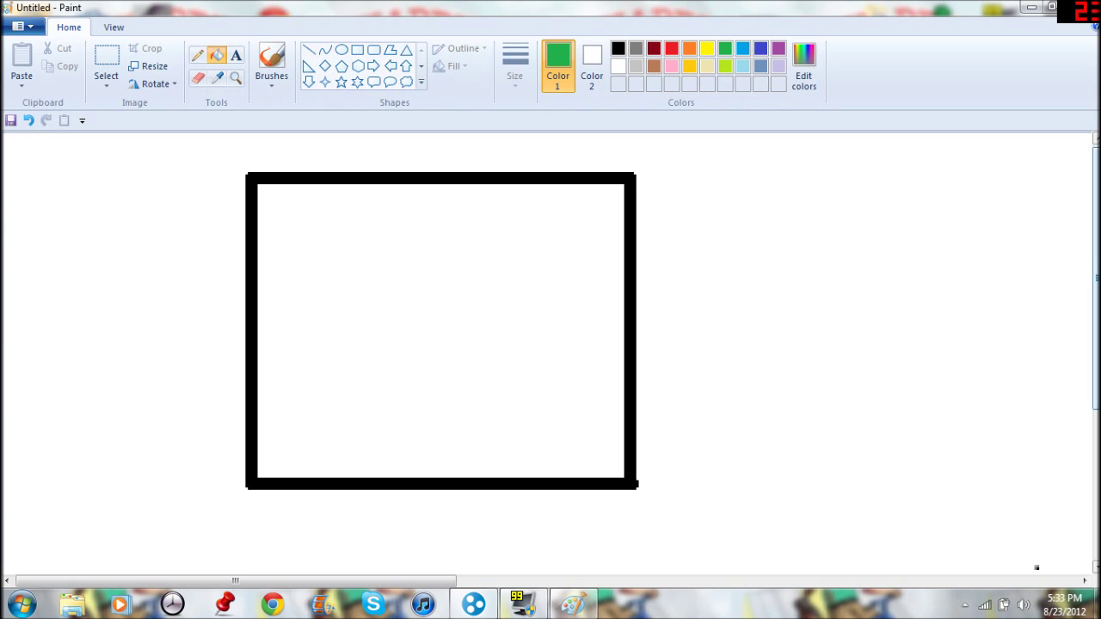
pyautogui.click(440, 331)
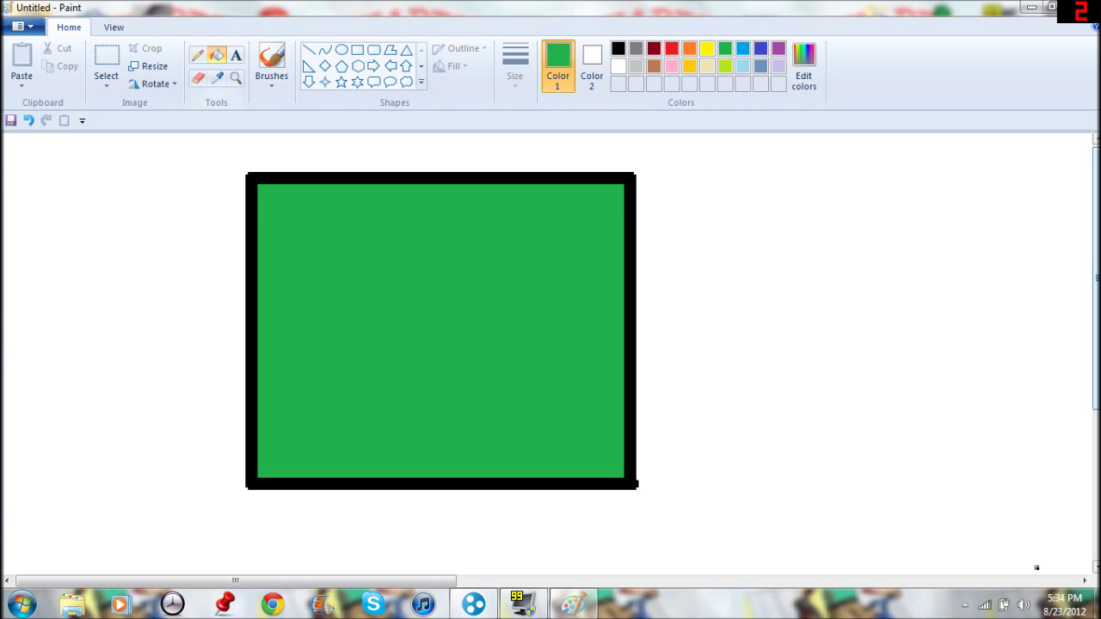
# - Draw a small black square with straight lines in the green box's upper-left area and fill it black as the left eye
pyautogui.click(307, 49)
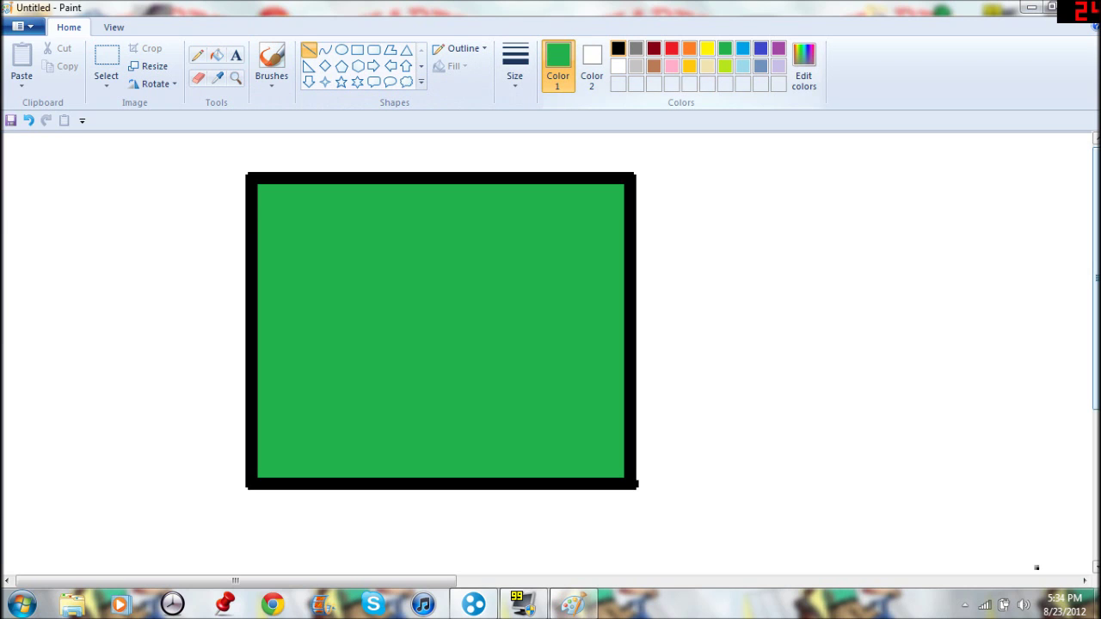
pyautogui.click(618, 48)
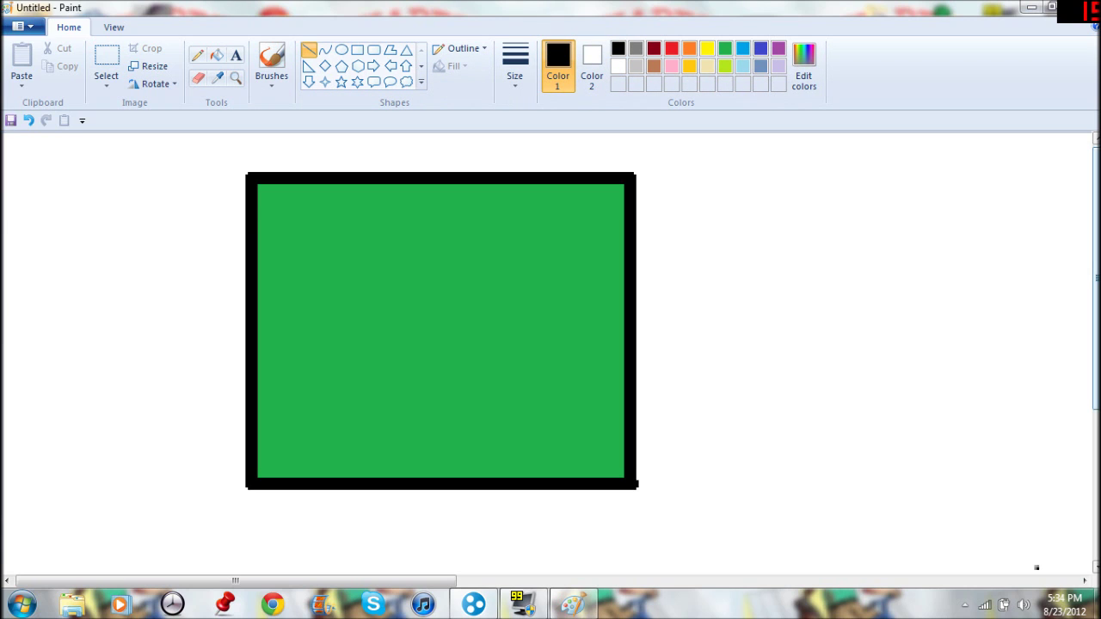
pyautogui.moveTo(301, 235); pyautogui.dragTo(301, 306)
pyautogui.click(348, 286)
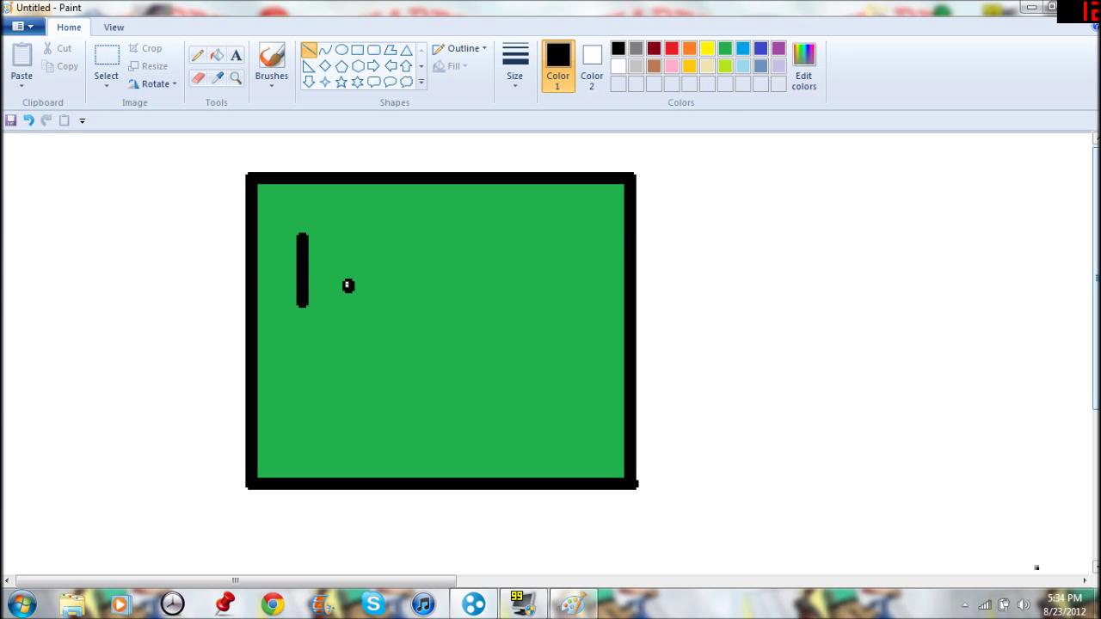
pyautogui.hotkey('ctrl', 'z')
pyautogui.moveTo(302, 305)
pyautogui.mouseDown()
pyautogui.moveTo(393, 303)
pyautogui.moveTo(376, 305)
pyautogui.moveTo(375, 236)
pyautogui.mouseUp()
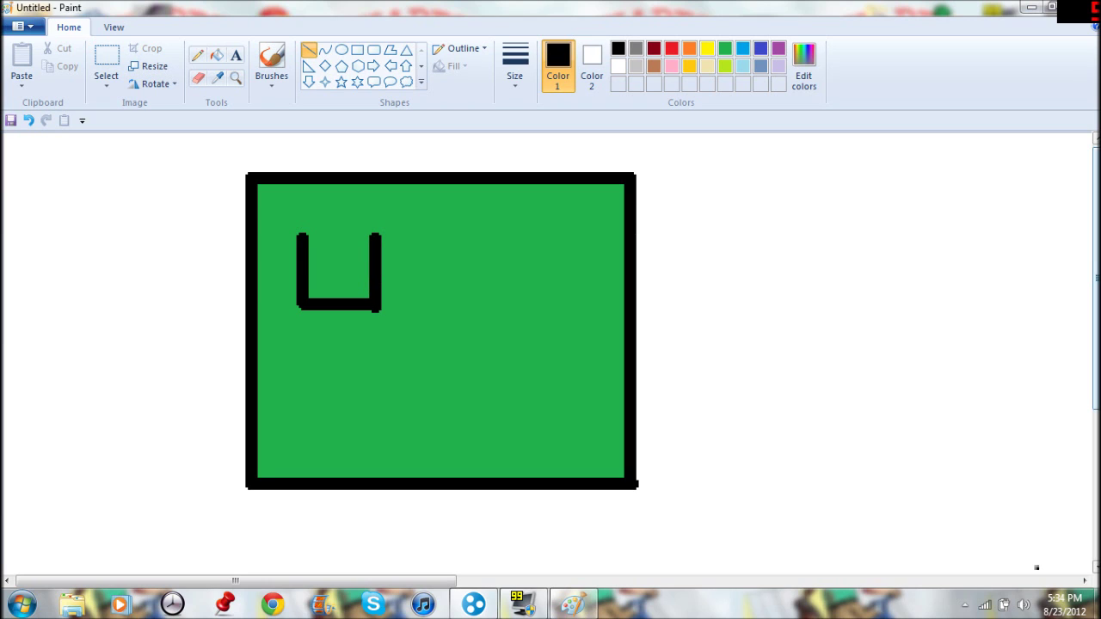
pyautogui.moveTo(304, 234); pyautogui.dragTo(375, 234)
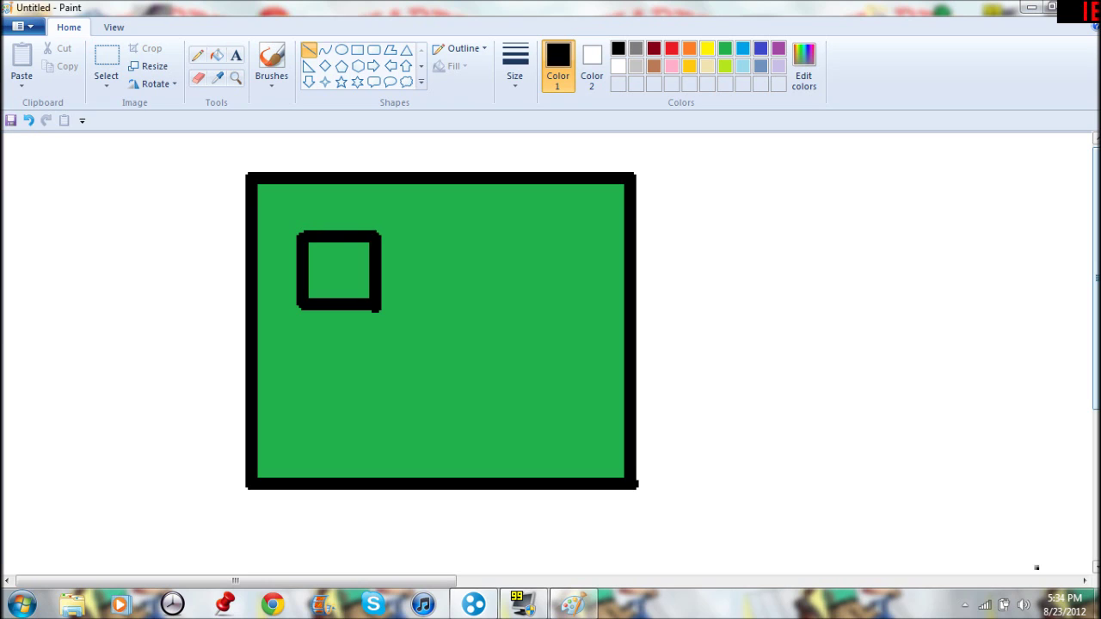
pyautogui.click(407, 262)
pyautogui.hotkey('ctrl', 'z')
pyautogui.click(215, 55)
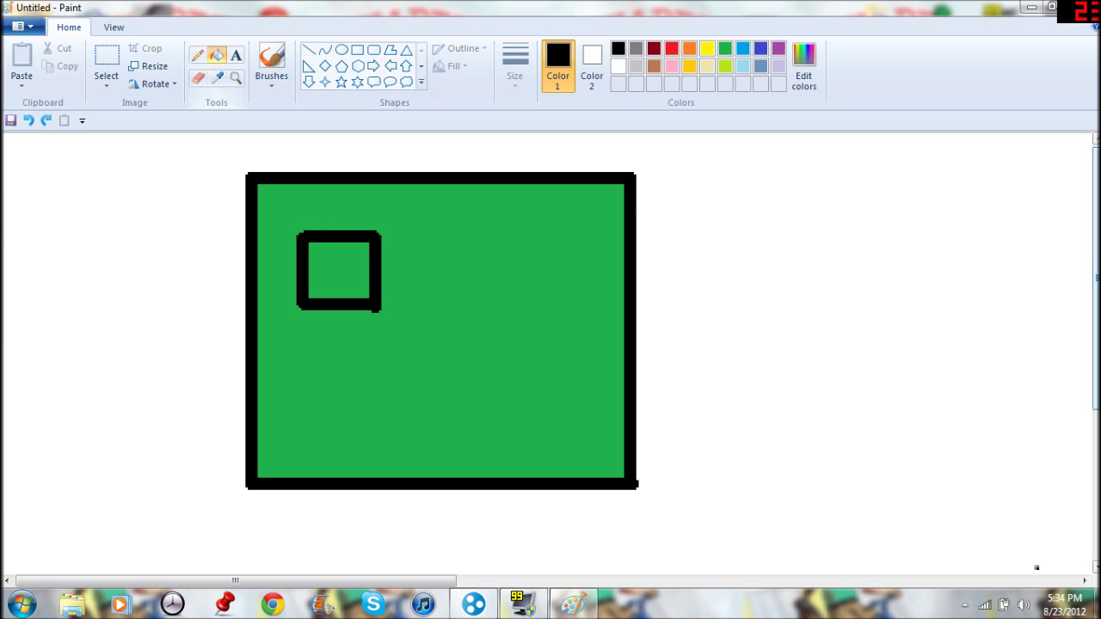
pyautogui.click(339, 271)
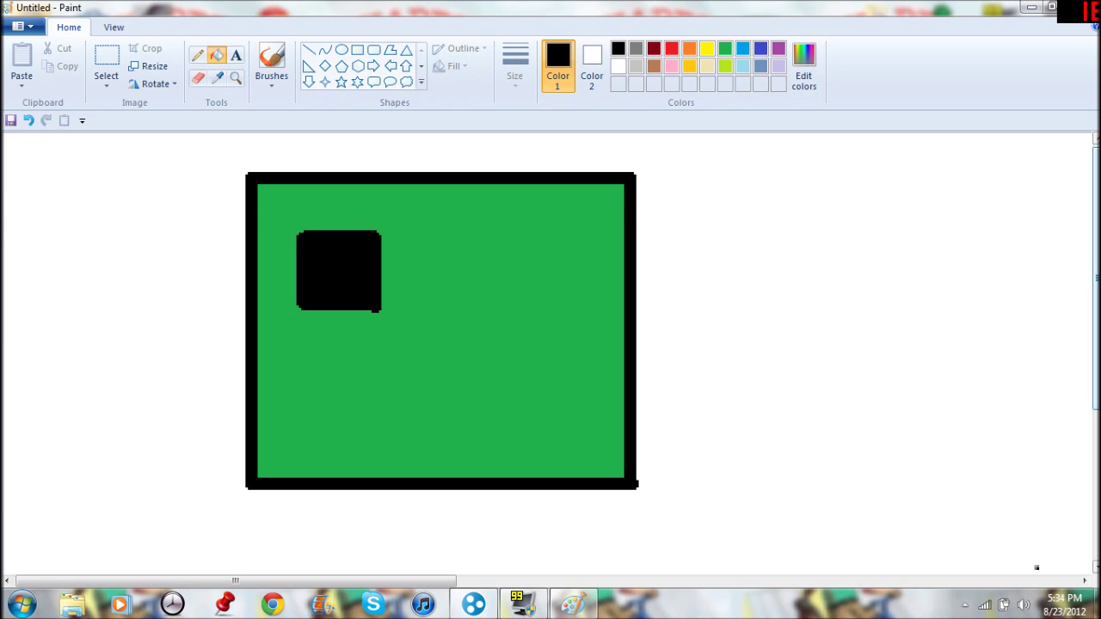
# - Draw a matching square with straight lines in the green box's upper-right area and fill it black as the right eye
pyautogui.click(309, 49)
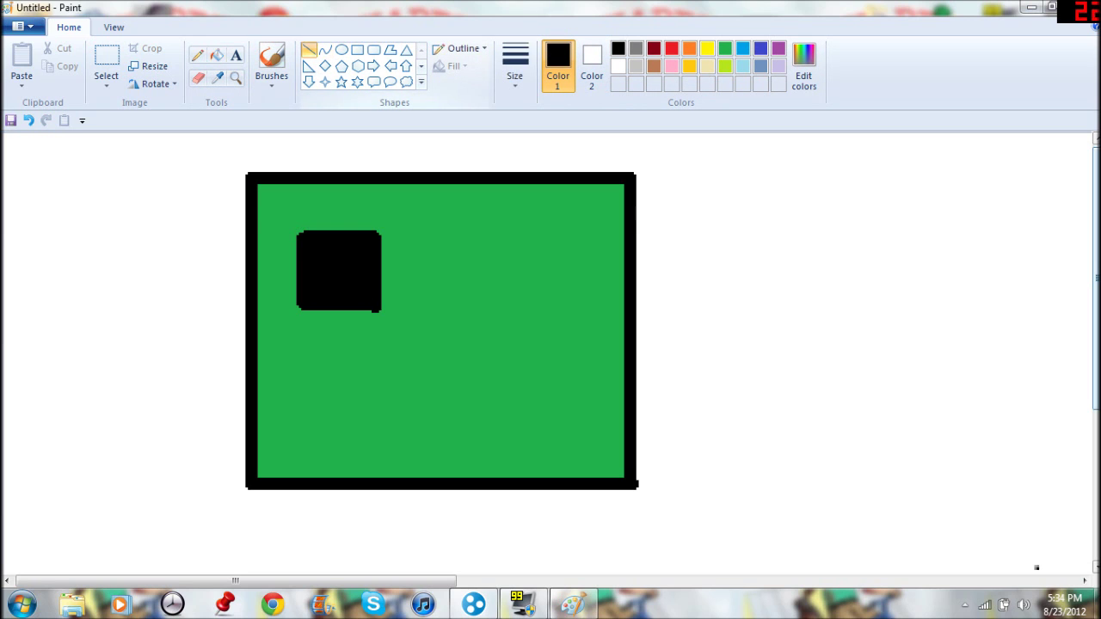
pyautogui.moveTo(488, 240); pyautogui.dragTo(488, 309)
pyautogui.moveTo(488, 242); pyautogui.dragTo(488, 232)
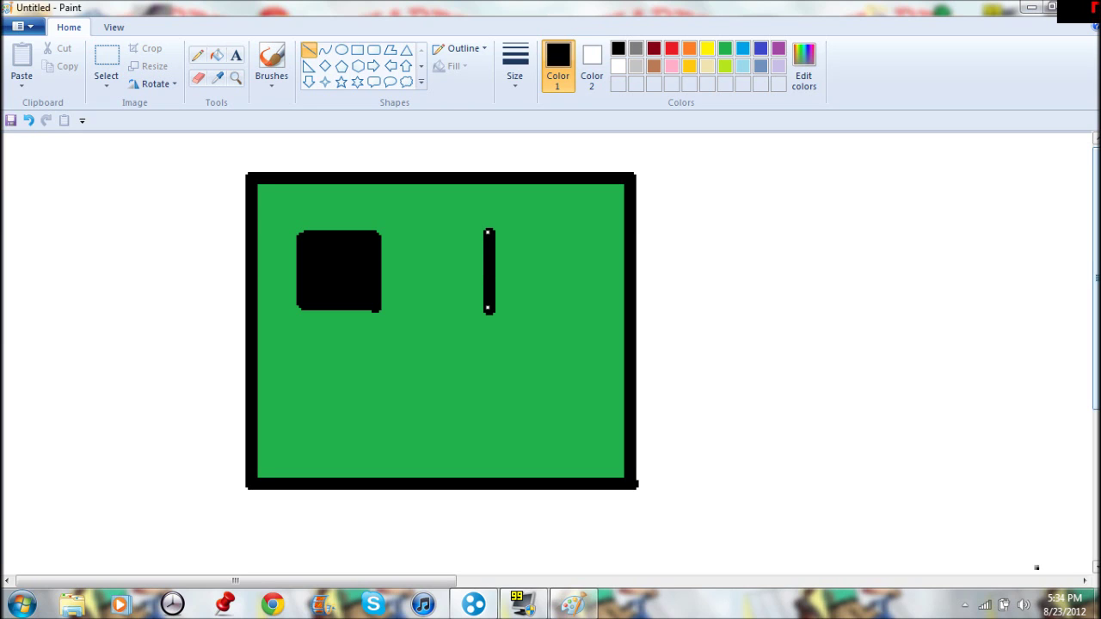
pyautogui.press('Escape')
pyautogui.moveTo(487, 232); pyautogui.dragTo(563, 233)
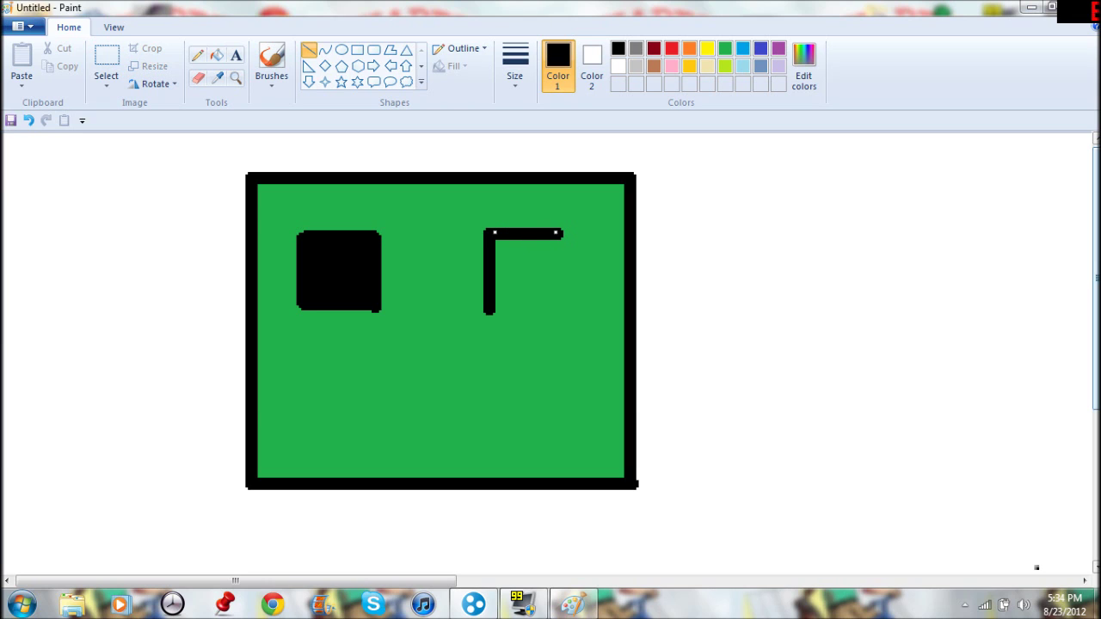
pyautogui.moveTo(488, 311); pyautogui.dragTo(562, 311)
pyautogui.moveTo(563, 233); pyautogui.dragTo(563, 307)
pyautogui.click(316, 294)
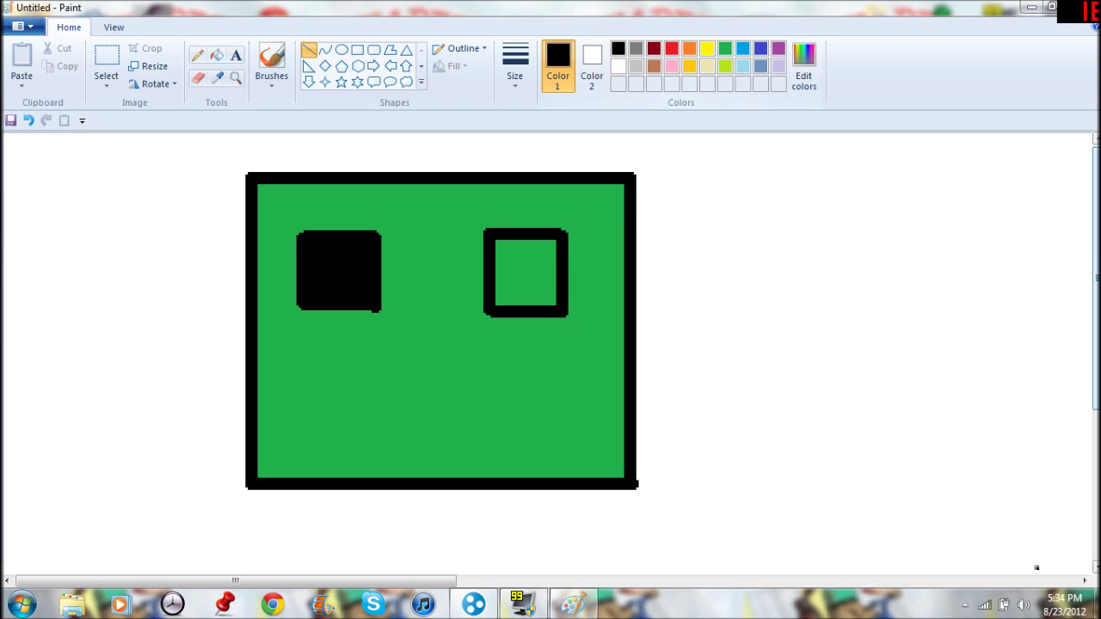
pyautogui.click(215, 54)
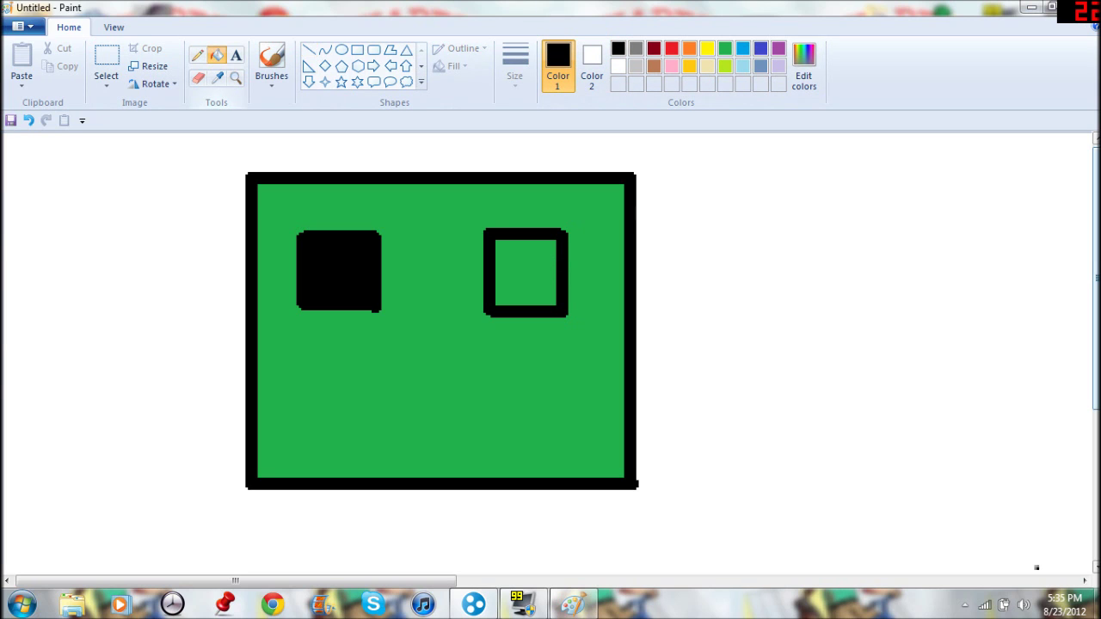
pyautogui.click(526, 274)
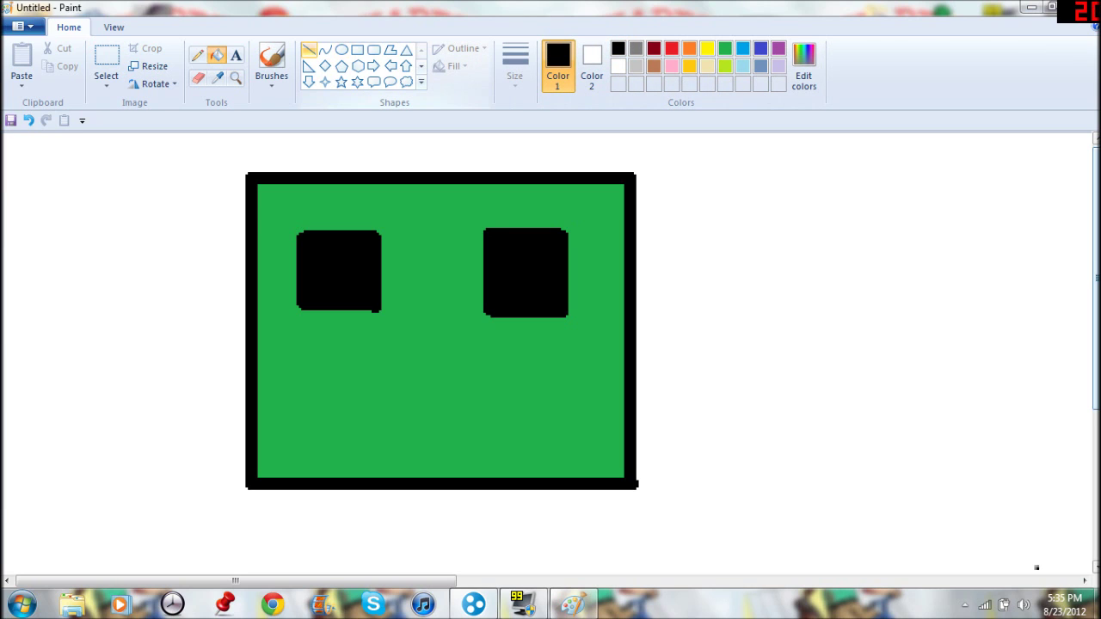
# - Add a smaller rectangle below the right eye near the box's lower edge and fill it black as the mouth
pyautogui.click(357, 49)
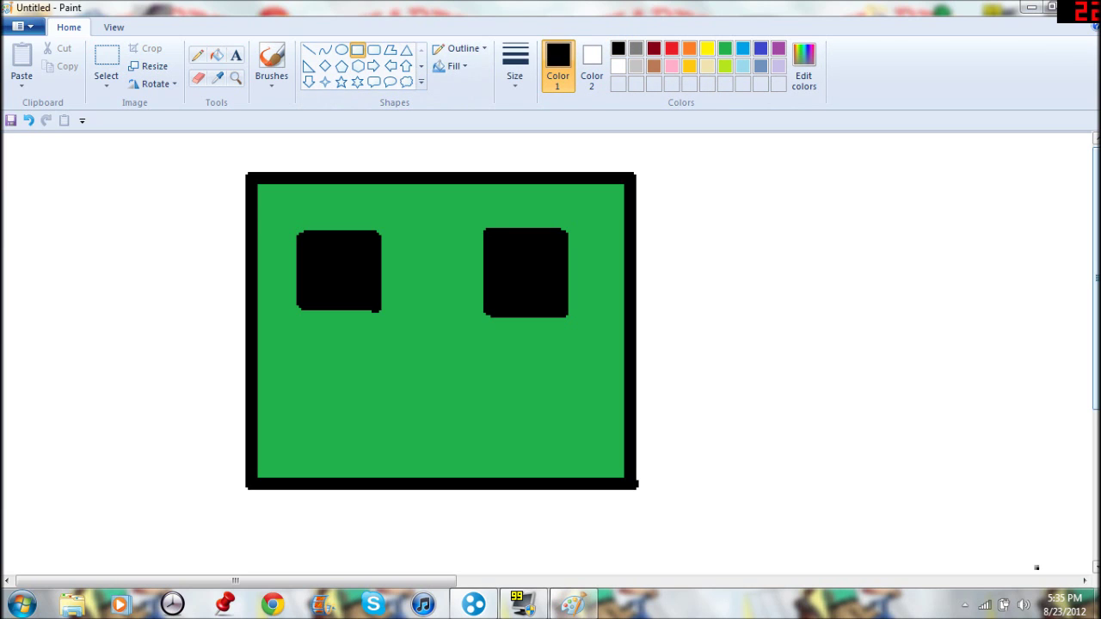
pyautogui.moveTo(478, 397); pyautogui.dragTo(516, 433)
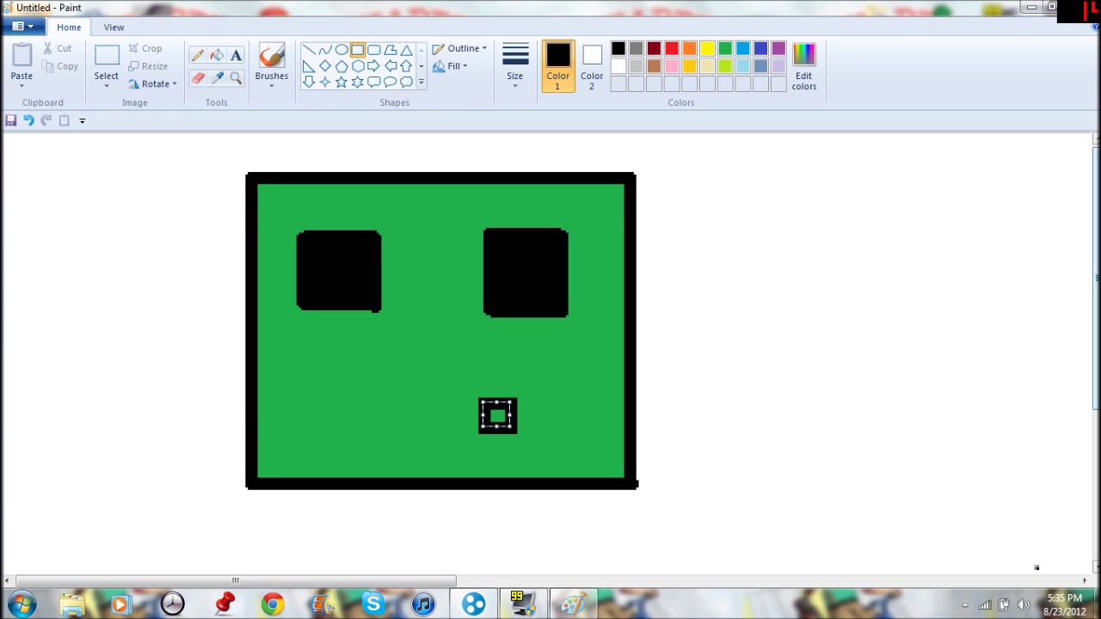
pyautogui.click(216, 54)
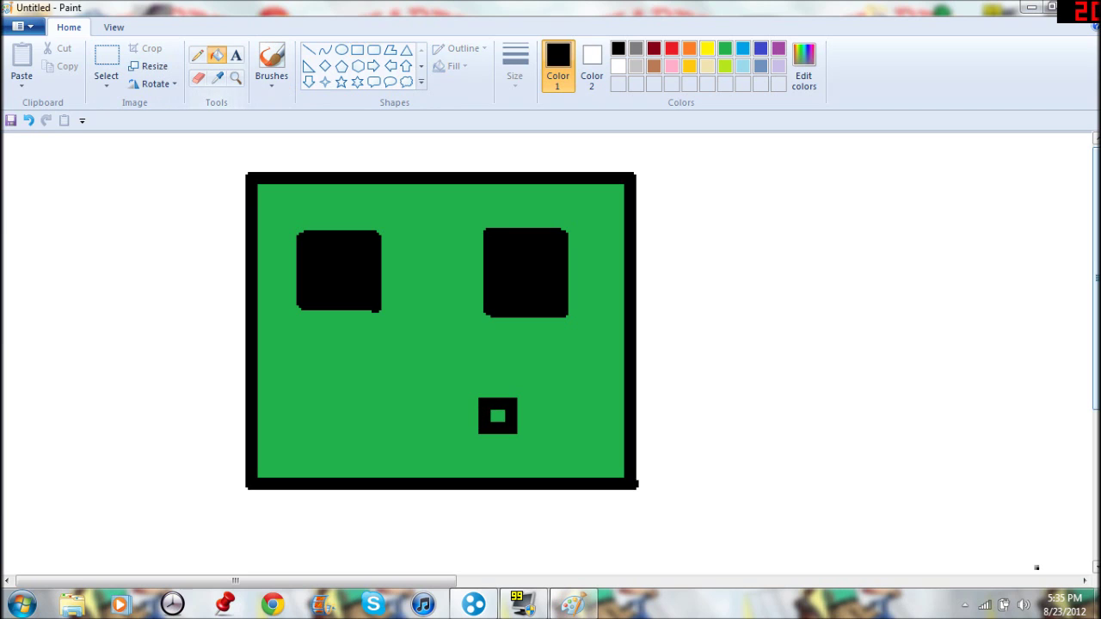
pyautogui.click(497, 416)
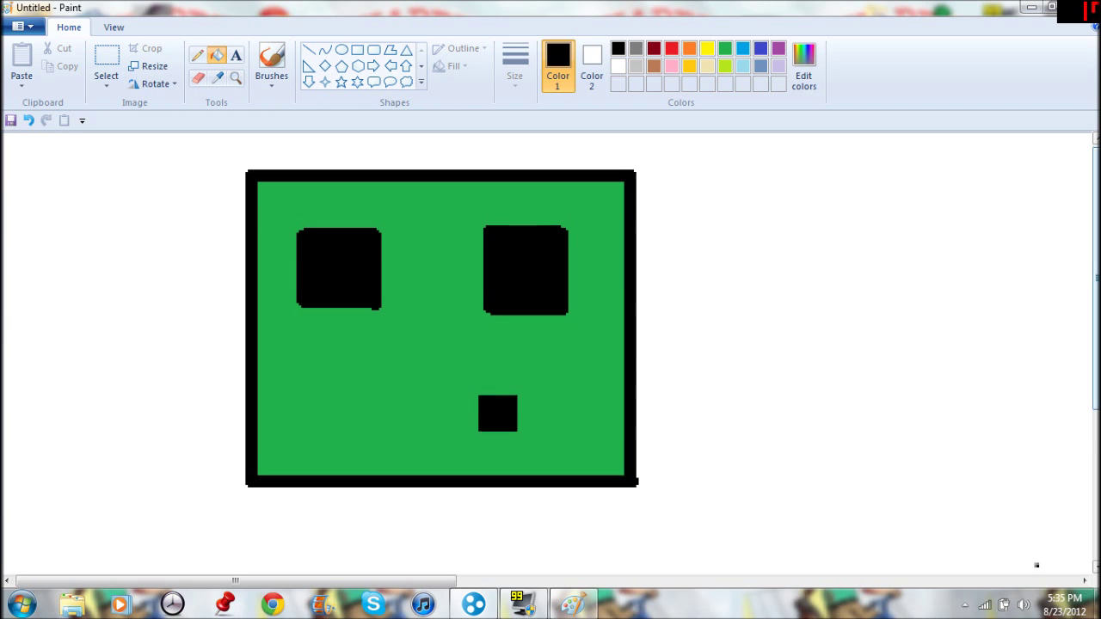
# - Handwrite "EPO!" in black with the Pencil on the white area below the green face
pyautogui.scroll(-3, 315, 294)
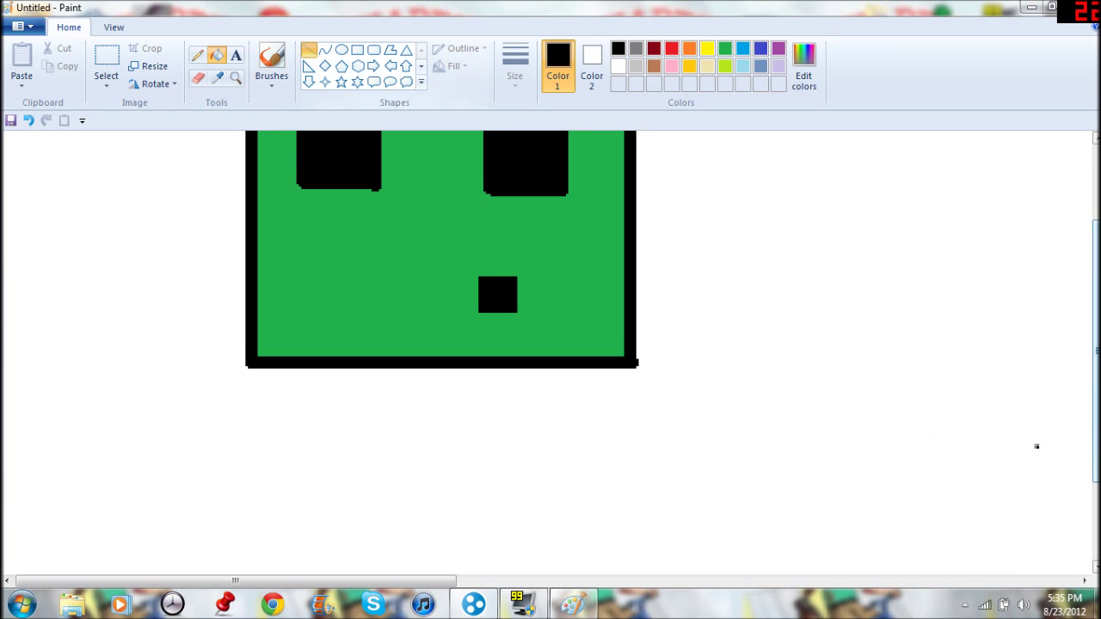
pyautogui.click(309, 49)
pyautogui.click(197, 54)
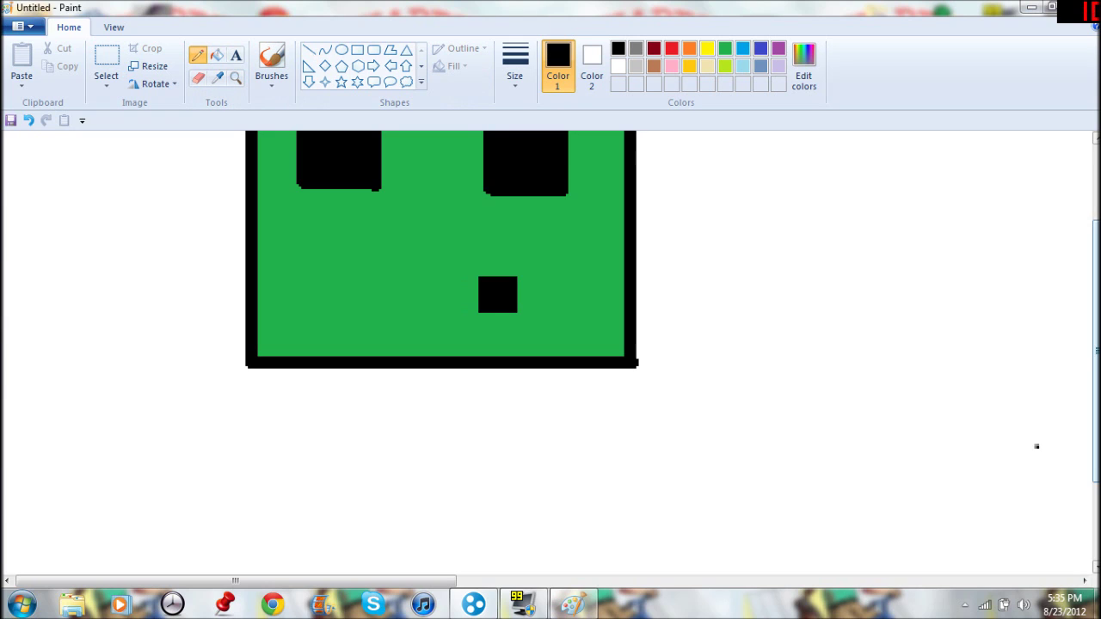
pyautogui.moveTo(263, 428); pyautogui.dragTo(266, 514)
pyautogui.moveTo(263, 430); pyautogui.dragTo(360, 437)
pyautogui.moveTo(267, 470); pyautogui.dragTo(350, 484)
pyautogui.moveTo(269, 501)
pyautogui.mouseDown()
pyautogui.moveTo(381, 510)
pyautogui.moveTo(414, 487)
pyautogui.moveTo(420, 421)
pyautogui.moveTo(430, 475)
pyautogui.mouseUp()
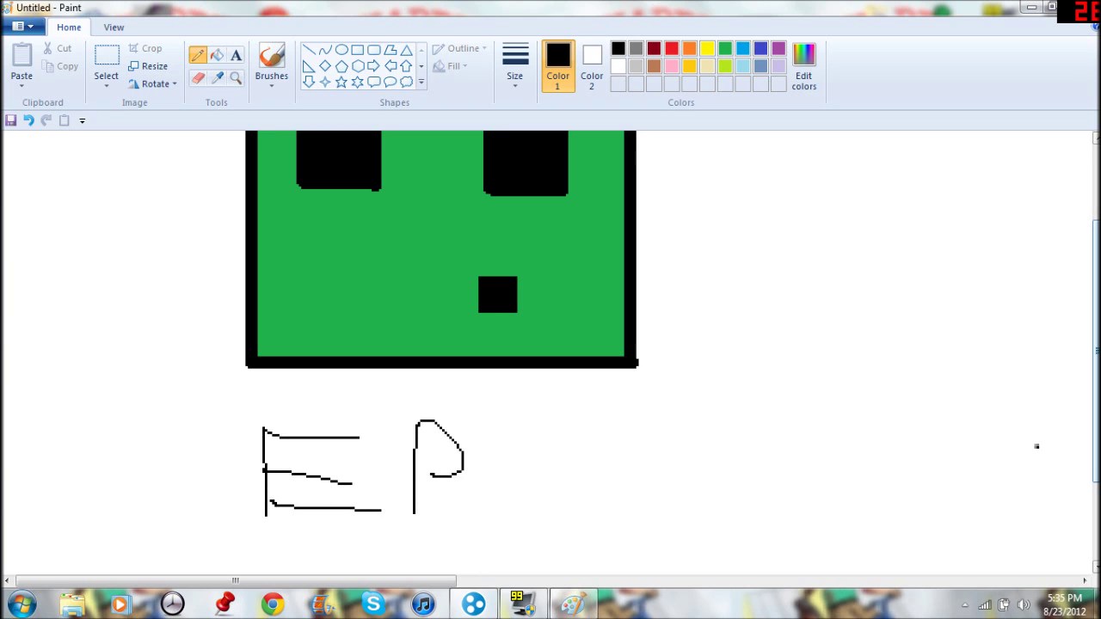
pyautogui.moveTo(557, 435)
pyautogui.mouseDown()
pyautogui.moveTo(608, 487)
pyautogui.moveTo(559, 425)
pyautogui.mouseUp()
pyautogui.moveTo(662, 406); pyautogui.dragTo(679, 489)
pyautogui.click(680, 506)
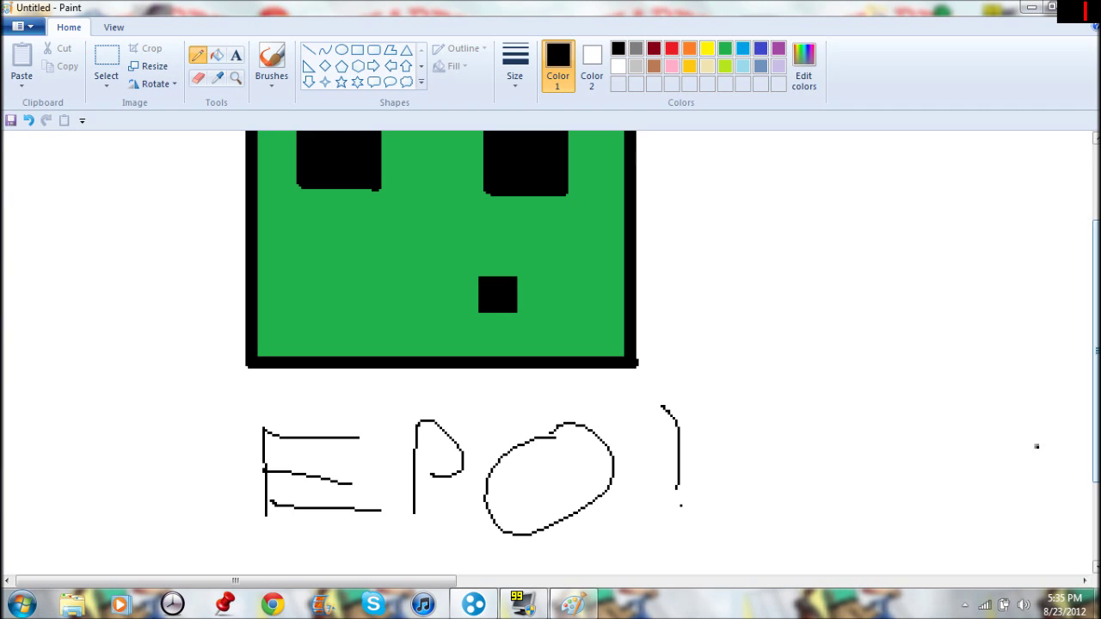
# - Undo the handwriting and the whole face drawing until the canvas is blank
pyautogui.scroll(3, 550, 353)
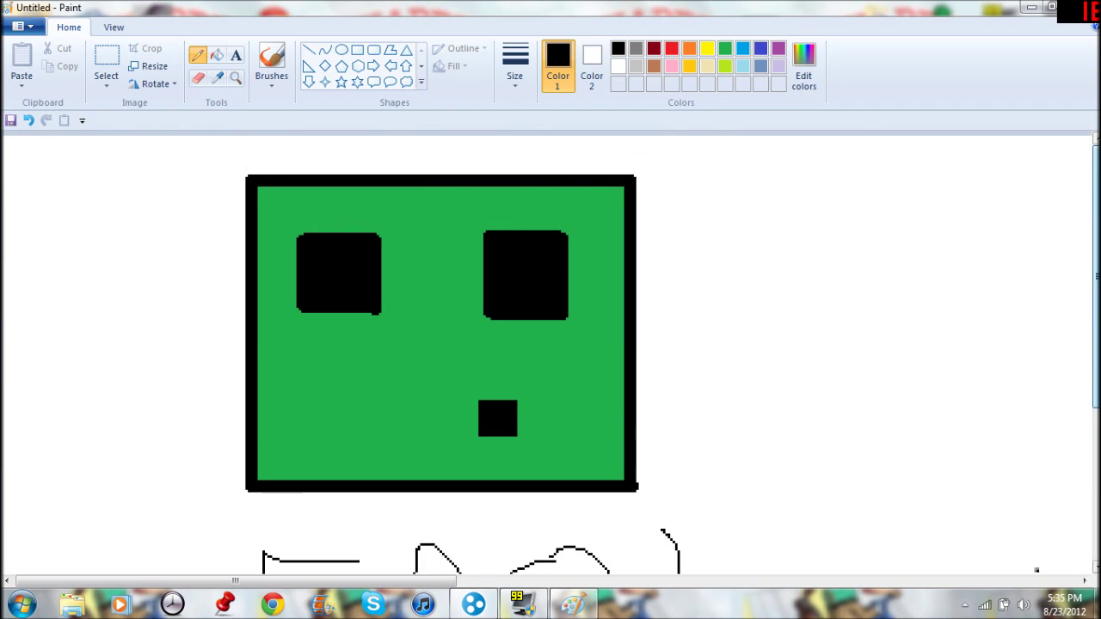
pyautogui.hotkey('ctrl', 'z')
pyautogui.hotkey('ctrl', 'z')
pyautogui.hotkey('ctrl', 'z')
pyautogui.hotkey('ctrl', 'z')
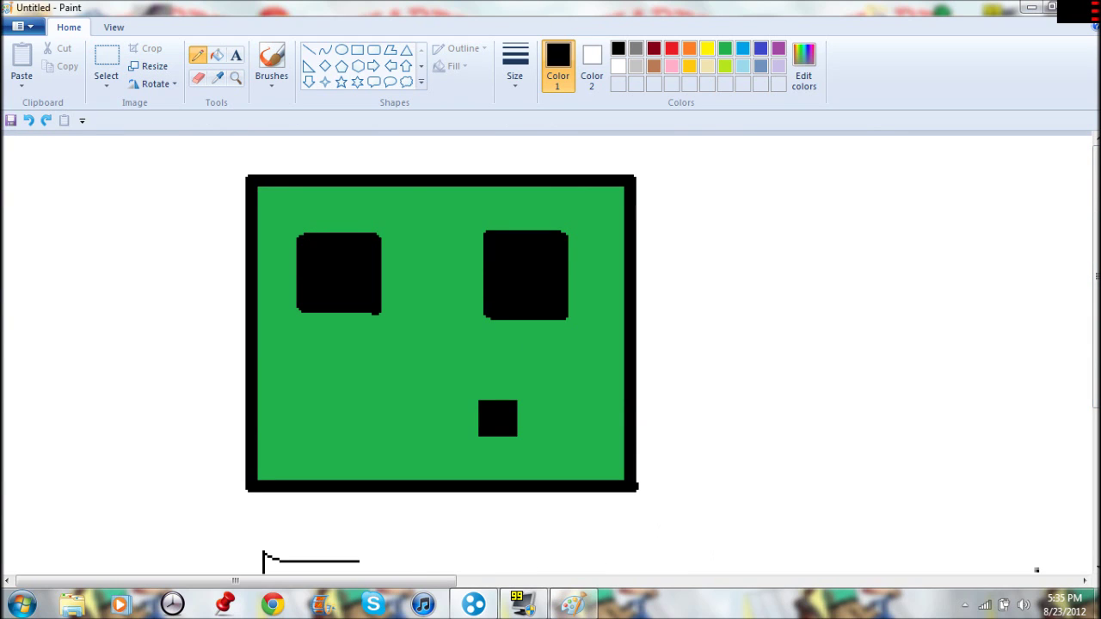
pyautogui.hotkey('ctrl', 'z')
pyautogui.hotkey('ctrl', 'z')
pyautogui.hotkey('ctrl', 'z')
pyautogui.hotkey('ctrl', 'z')
pyautogui.hotkey('ctrl', 'z')
pyautogui.hotkey('ctrl', 'z')
pyautogui.hotkey('ctrl', 'z')
pyautogui.hotkey('ctrl', 'z')
pyautogui.hotkey('ctrl', 'z')
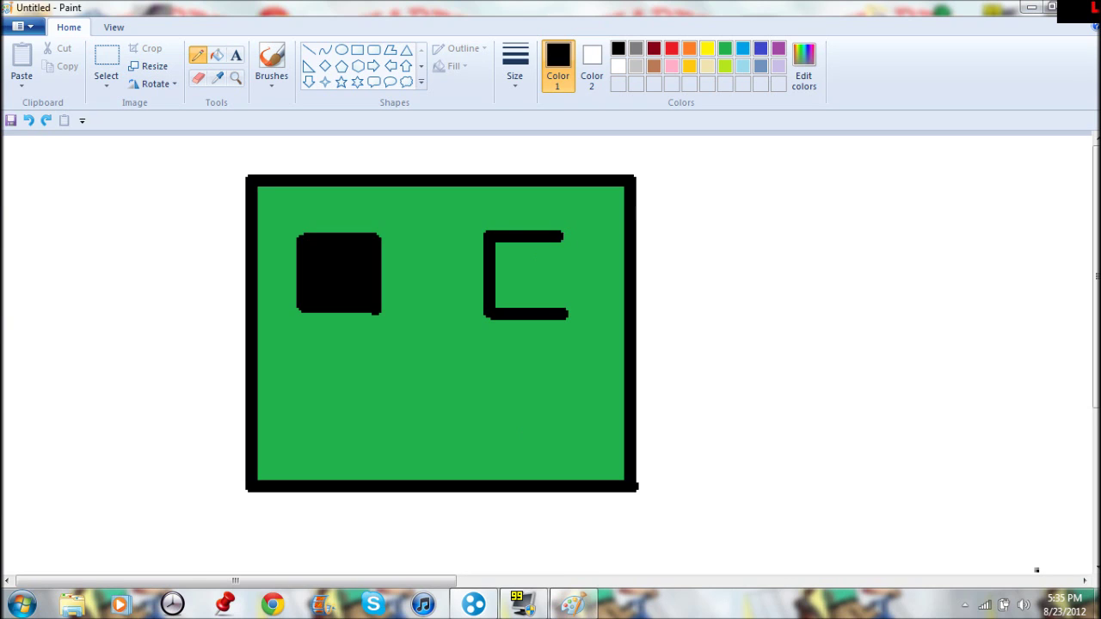
pyautogui.hotkey('ctrl', 'z')
pyautogui.hotkey('ctrl', 'z')
pyautogui.hotkey('ctrl', 'z')
pyautogui.hotkey('ctrl', 'z')
pyautogui.hotkey('ctrl', 'z')
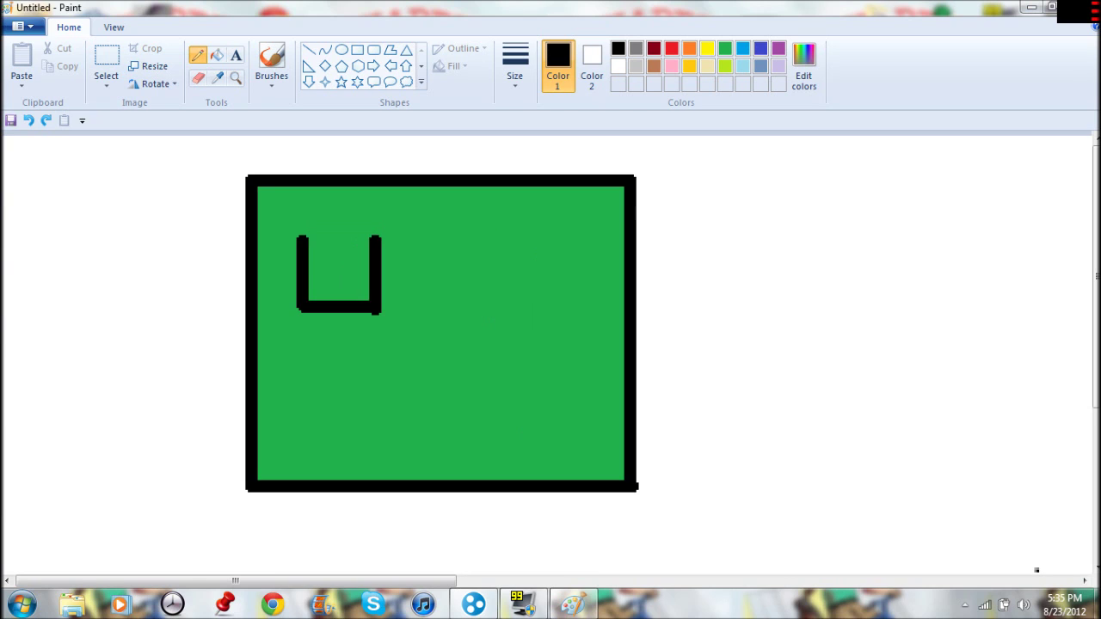
pyautogui.hotkey('ctrl', 'z')
pyautogui.hotkey('ctrl', 'z')
pyautogui.hotkey('ctrl', 'z')
pyautogui.hotkey('ctrl', 'z')
pyautogui.hotkey('ctrl', 'z')
pyautogui.hotkey('ctrl', 'z')
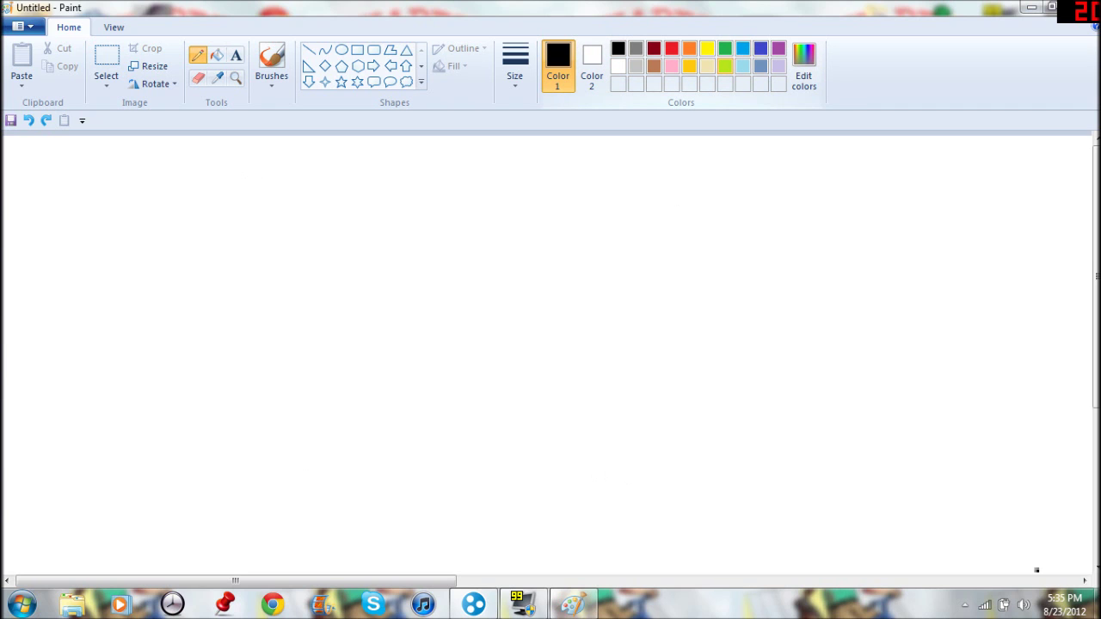
# - Draw a thick black vertical line with the Line tool on the left half of the blank canvas
pyautogui.click(308, 49)
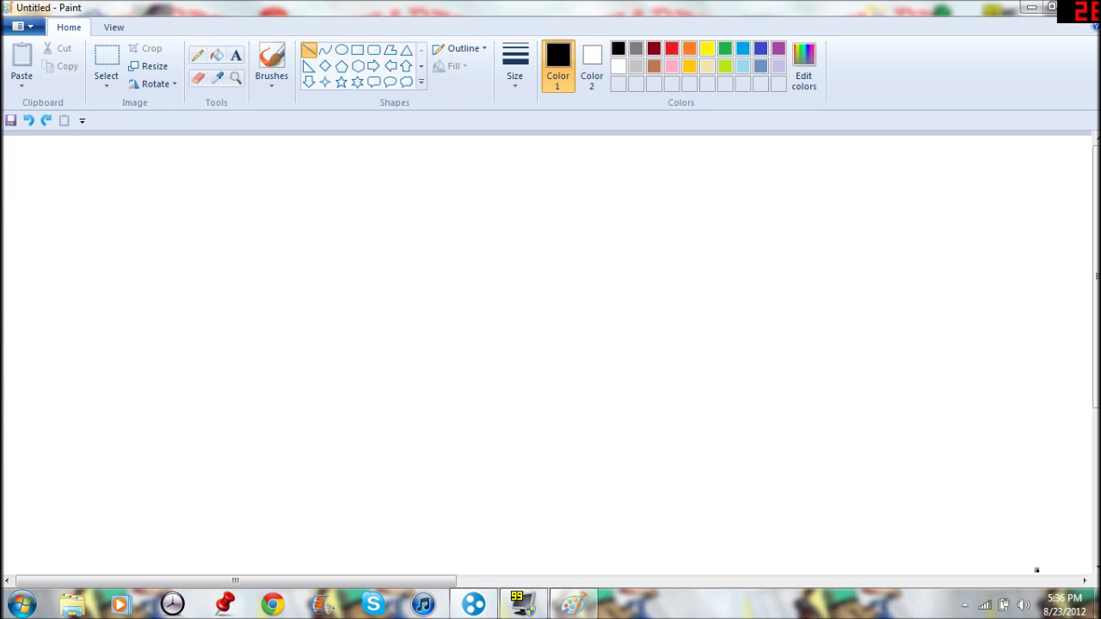
pyautogui.moveTo(319, 230); pyautogui.dragTo(319, 468)
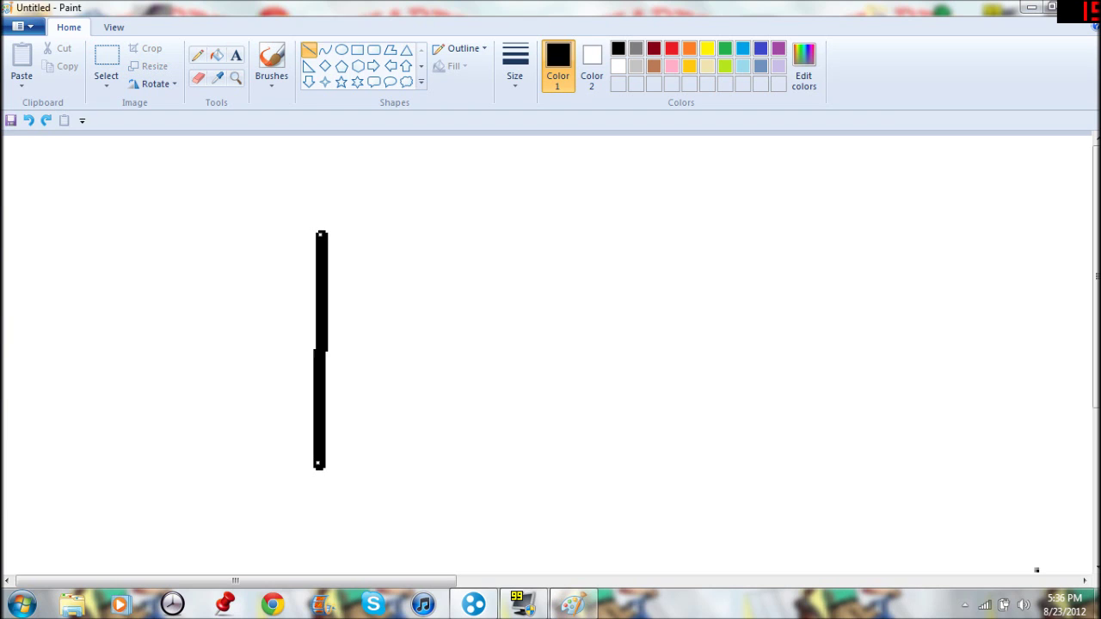
pyautogui.press('Escape')
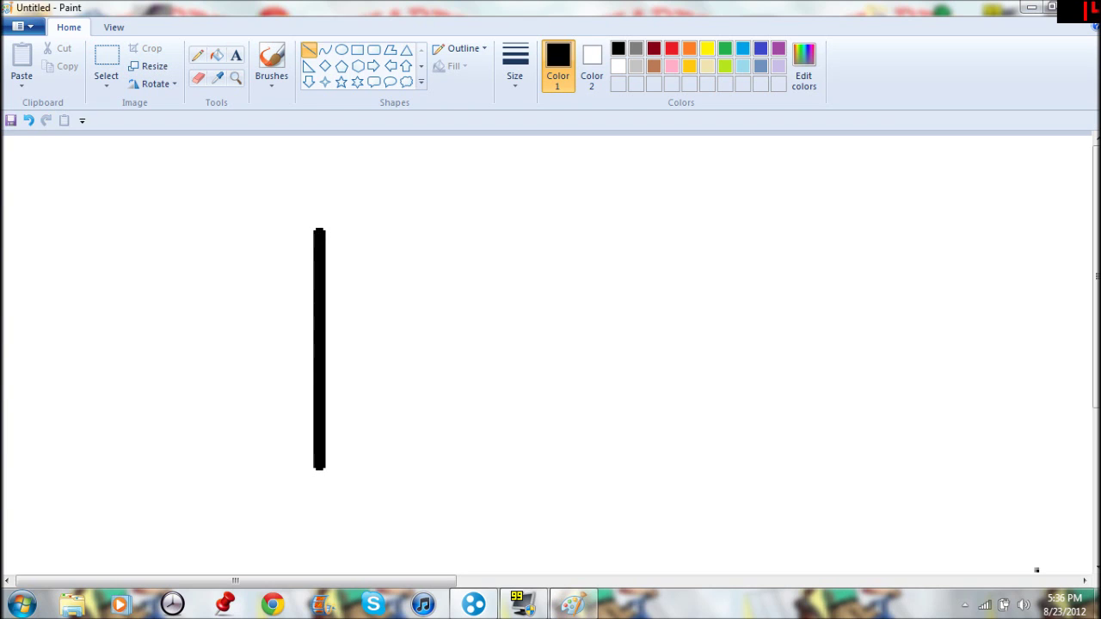
# - Complete a square outline from the vertical line by adding thick black top, right and bottom lines
pyautogui.moveTo(319, 232)
pyautogui.mouseDown()
pyautogui.moveTo(606, 233)
pyautogui.moveTo(585, 386)
pyautogui.moveTo(619, 450)
pyautogui.moveTo(608, 465)
pyautogui.mouseUp()
pyautogui.press('Escape')
pyautogui.press('Escape')
pyautogui.moveTo(318, 467)
pyautogui.mouseDown()
pyautogui.moveTo(574, 454)
pyautogui.moveTo(619, 467)
pyautogui.mouseUp()
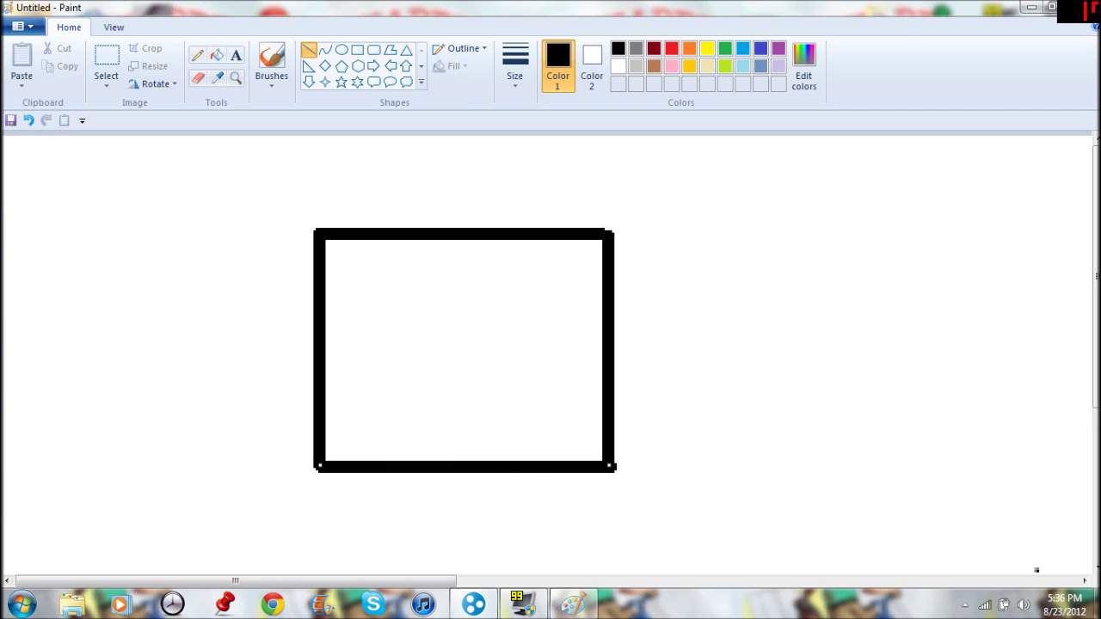
# - Keep the box outline black and fill the box's interior with green
pyautogui.click(725, 65)
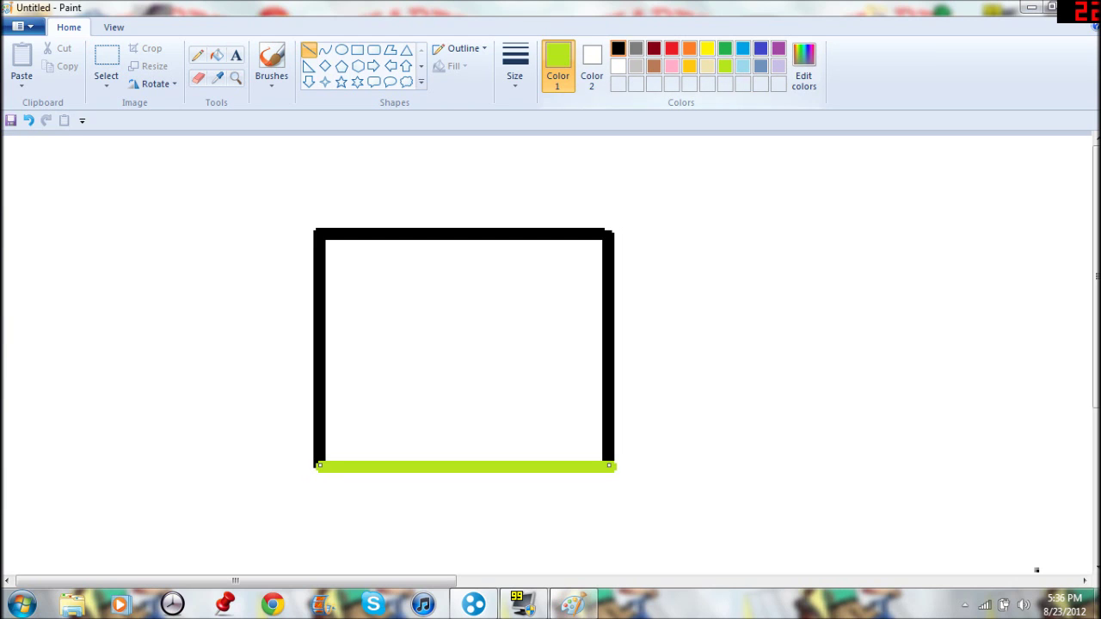
pyautogui.click(618, 48)
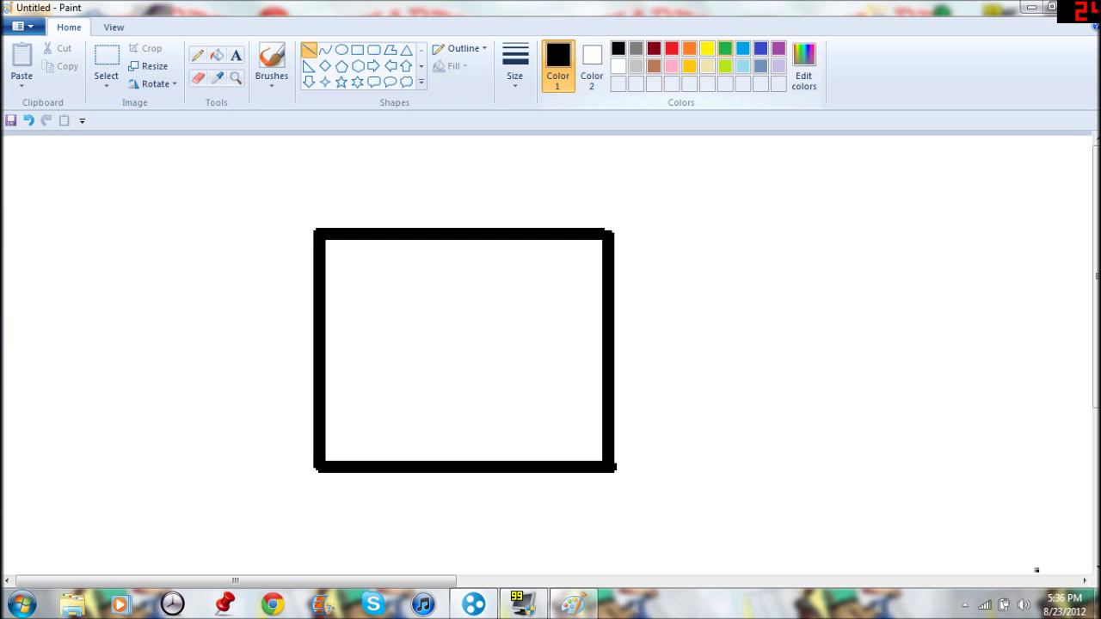
pyautogui.click(725, 48)
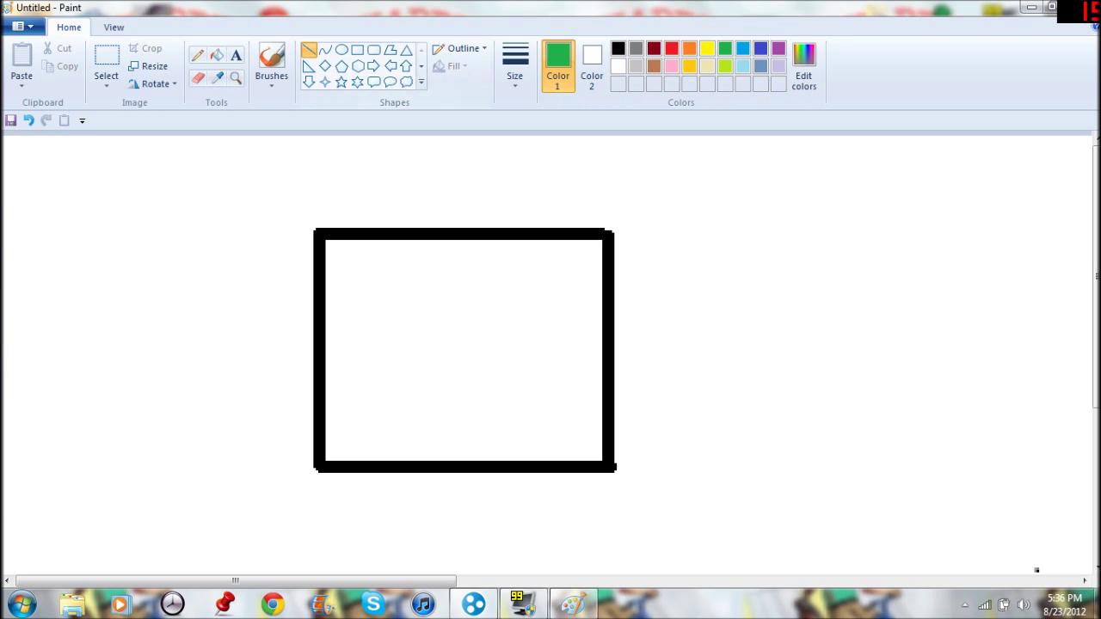
pyautogui.click(217, 55)
pyautogui.click(463, 350)
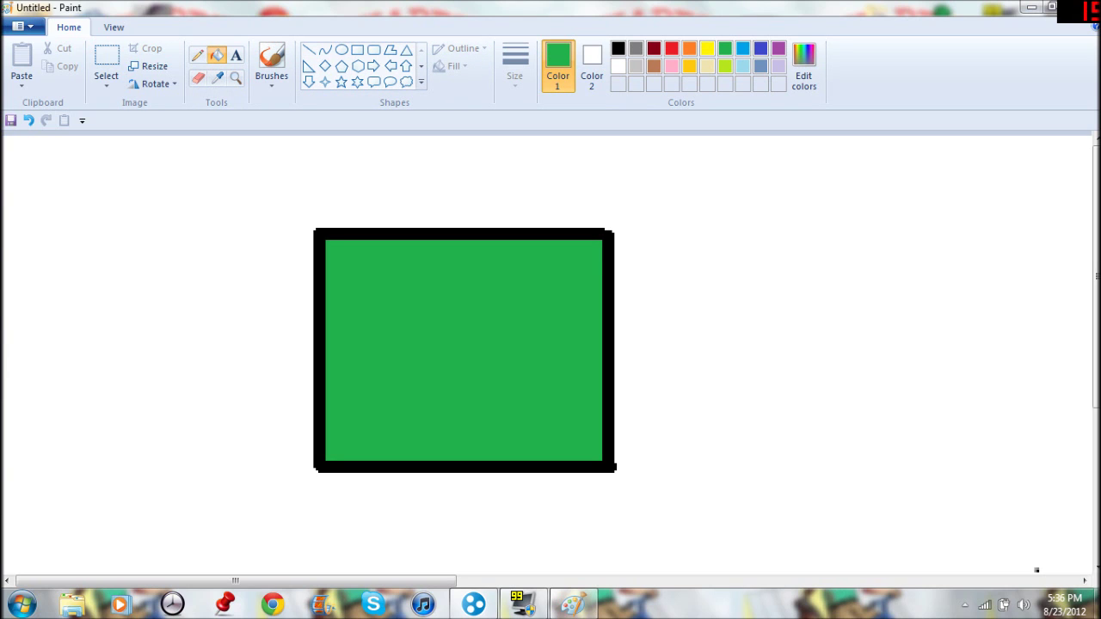
# - Outline a small square eye with black lines in the green box's upper-left area and fill it black
pyautogui.click(618, 49)
pyautogui.click(308, 49)
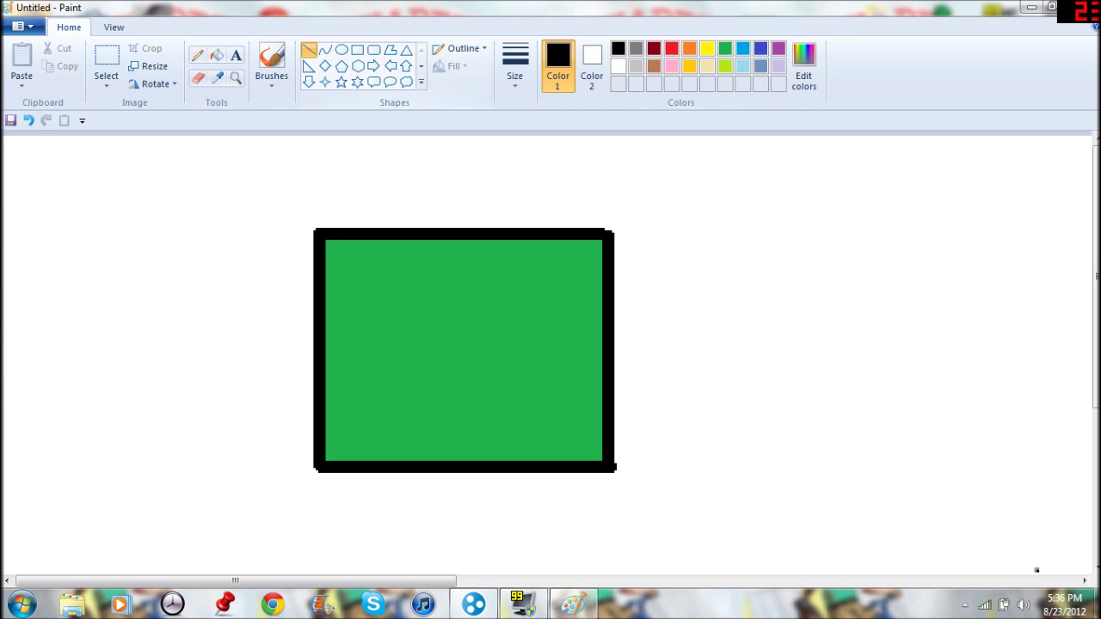
pyautogui.moveTo(360, 281); pyautogui.dragTo(360, 322)
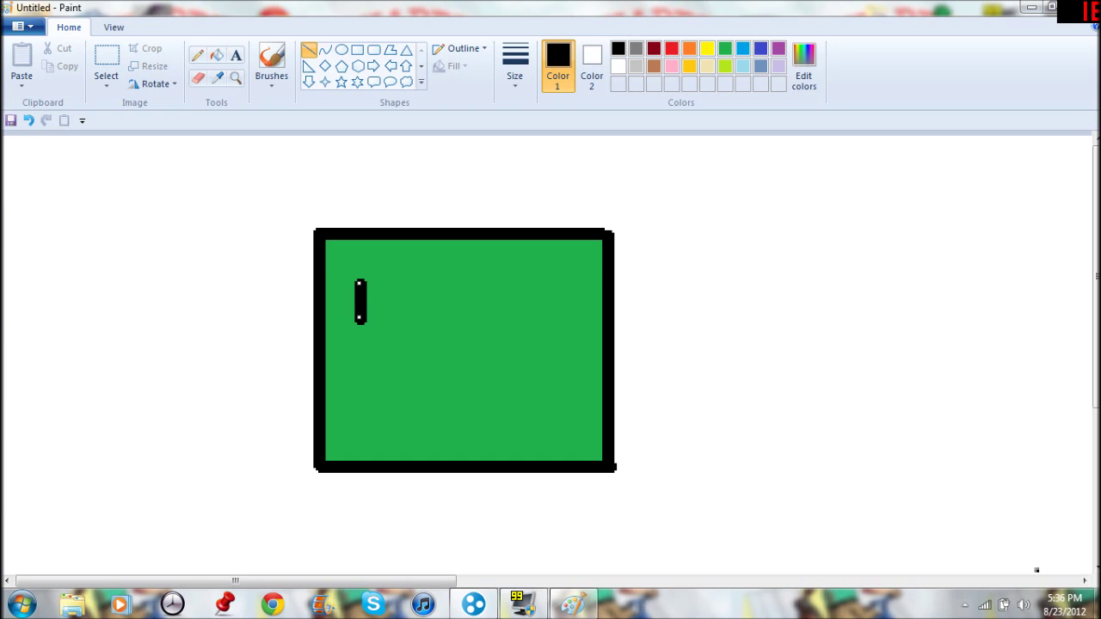
pyautogui.moveTo(361, 281); pyautogui.dragTo(373, 278)
pyautogui.press('Escape')
pyautogui.moveTo(360, 277)
pyautogui.mouseDown()
pyautogui.moveTo(406, 277)
pyautogui.moveTo(408, 327)
pyautogui.moveTo(363, 329)
pyautogui.mouseUp()
pyautogui.press('Return')
pyautogui.press('Escape')
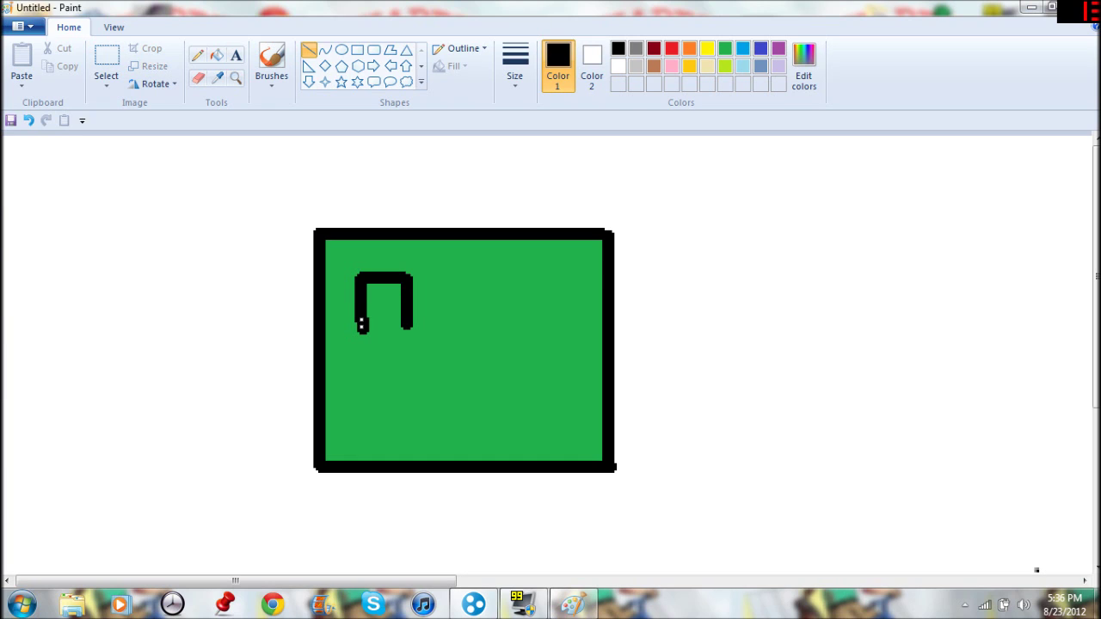
pyautogui.hotkey('ctrl', 'z')
pyautogui.moveTo(361, 327); pyautogui.dragTo(407, 326)
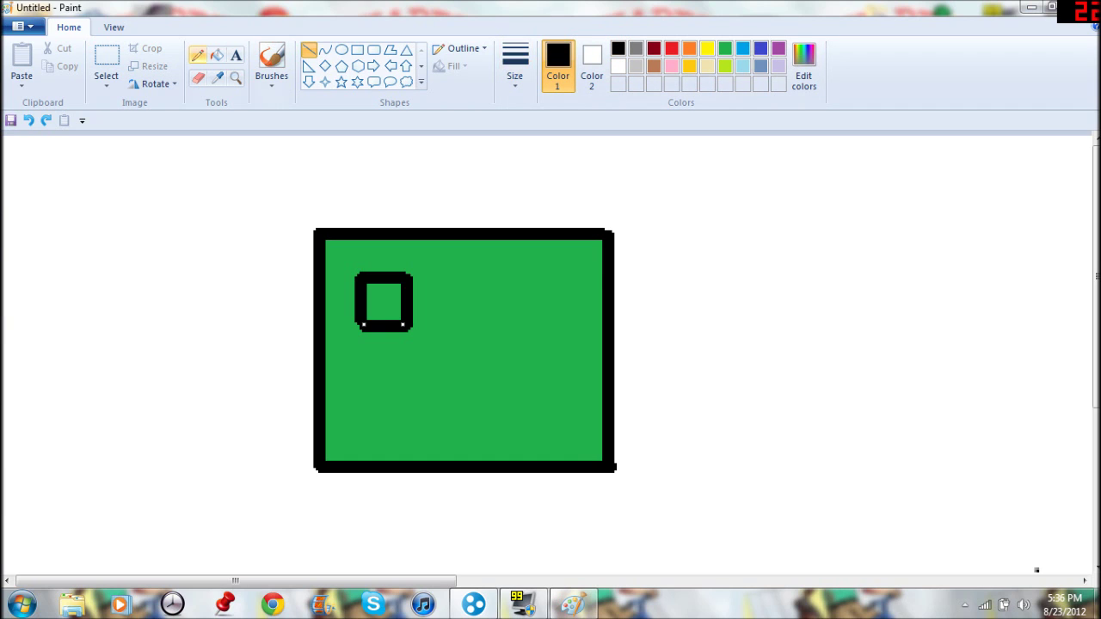
pyautogui.click(216, 54)
pyautogui.click(383, 301)
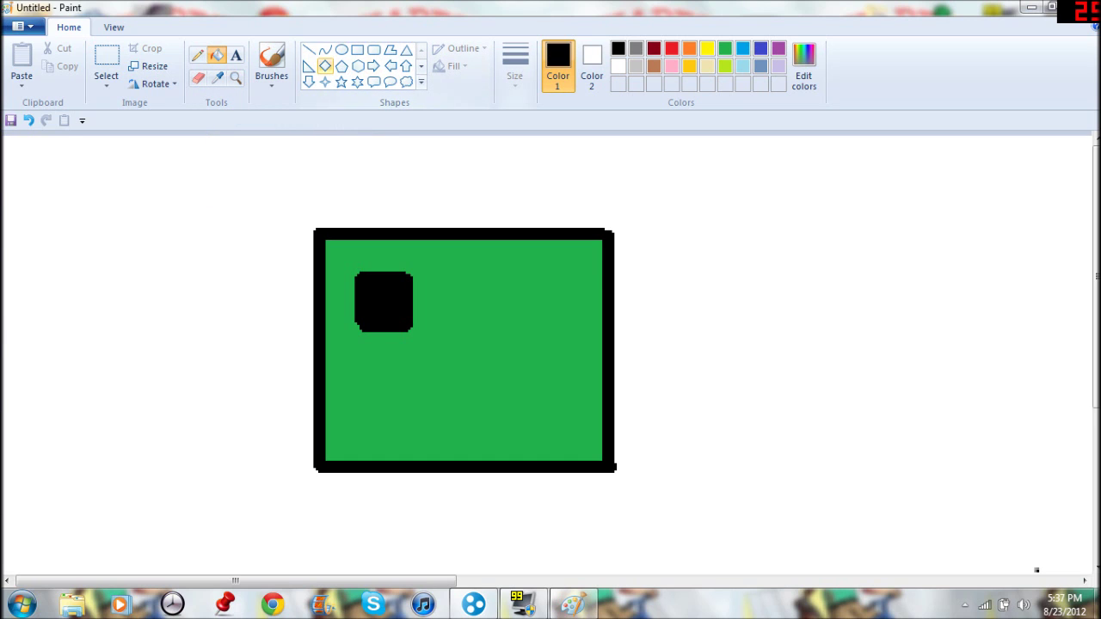
# - Draw a small black rectangle outline in the green box's upper-right area as the second eye
pyautogui.click(308, 49)
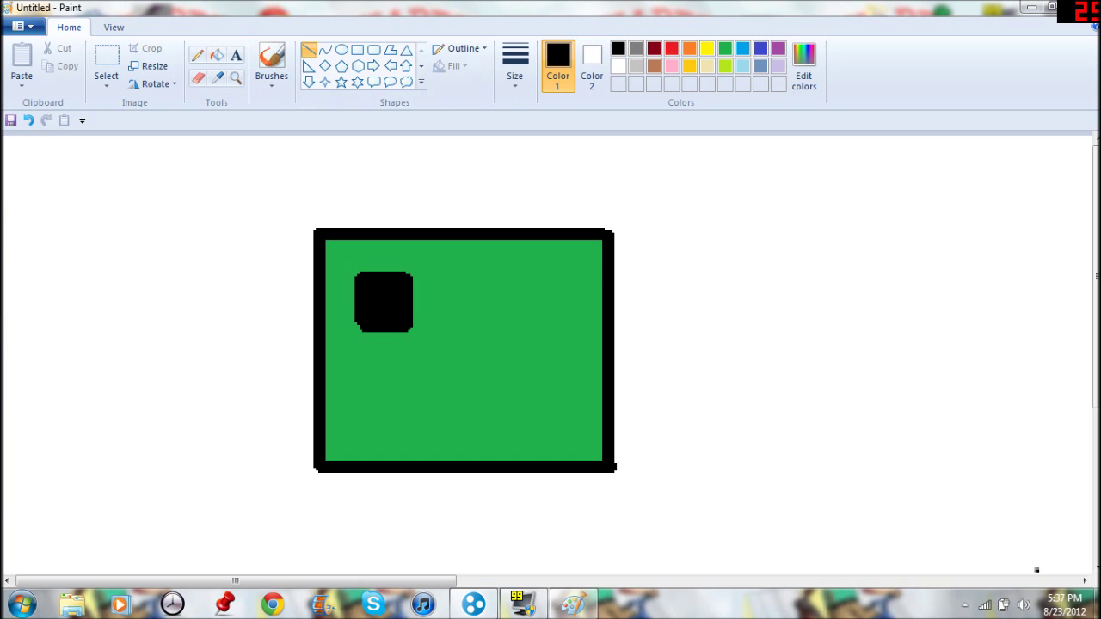
pyautogui.click(357, 49)
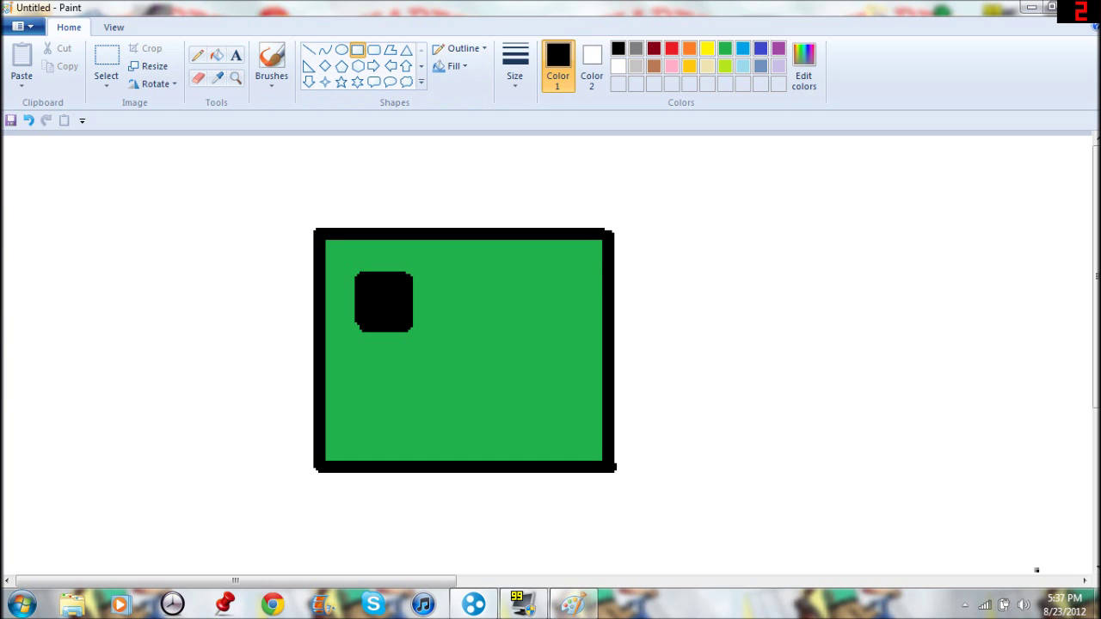
pyautogui.moveTo(508, 275)
pyautogui.mouseDown()
pyautogui.moveTo(525, 330)
pyautogui.moveTo(570, 332)
pyautogui.mouseUp()
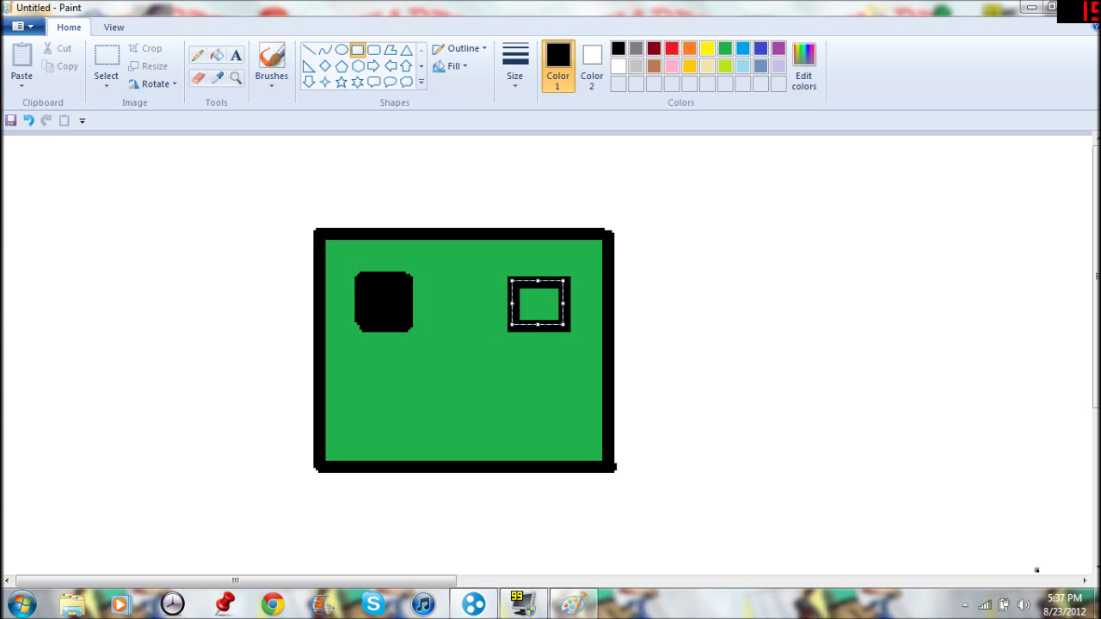
# - Undo both eyes until only the green box with its black outline is left
pyautogui.hotkey('ctrl', 'z')
pyautogui.hotkey('ctrl', 'z')
pyautogui.hotkey('ctrl', 'z')
pyautogui.hotkey('ctrl', 'z')
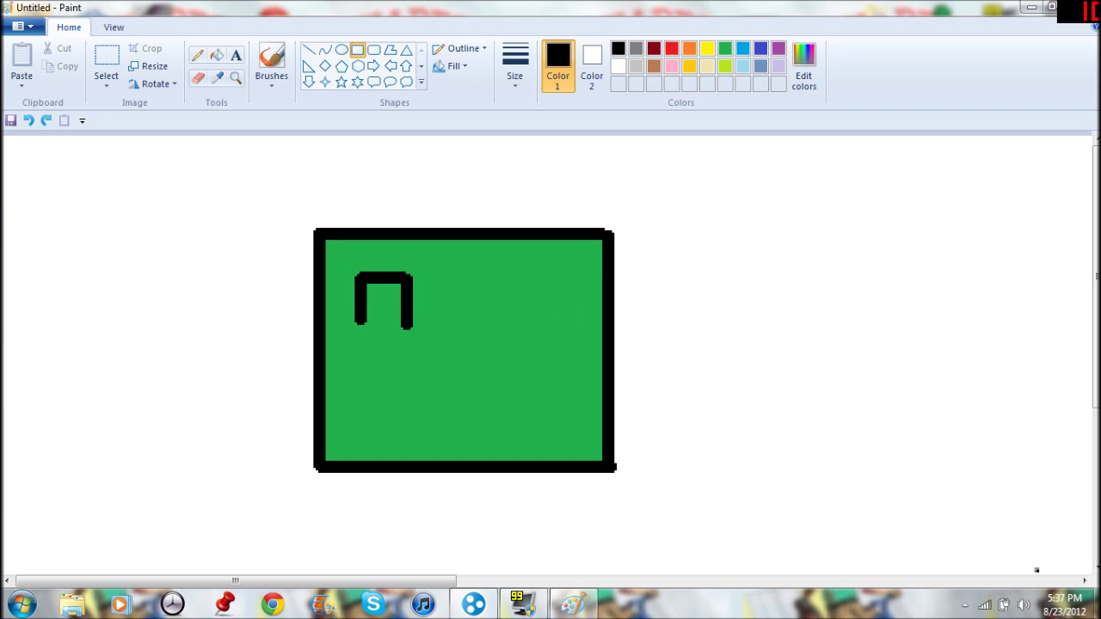
pyautogui.hotkey('ctrl', 'z')
pyautogui.hotkey('ctrl', 'z')
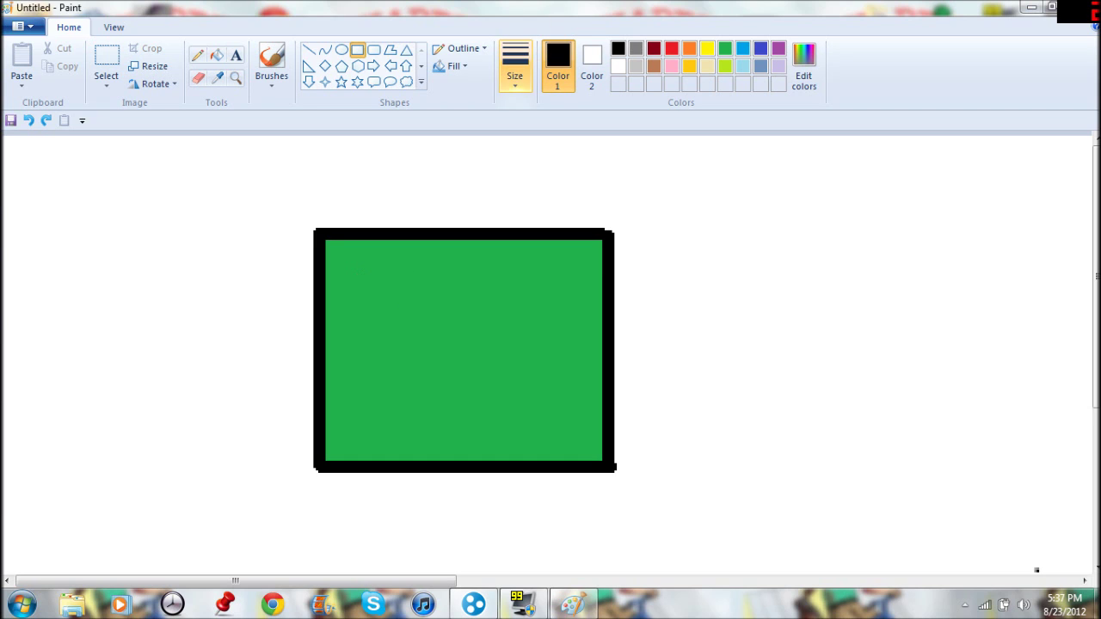
# - Draw a small black outlined rectangle in the green box's upper-left area as the left eye
pyautogui.hotkey('ctrl', 'y')
pyautogui.hotkey('ctrl', 'y')
pyautogui.hotkey('ctrl', 'y')
pyautogui.hotkey('ctrl', 'y')
pyautogui.hotkey('ctrl', 'y')
pyautogui.hotkey('ctrl', 'y')
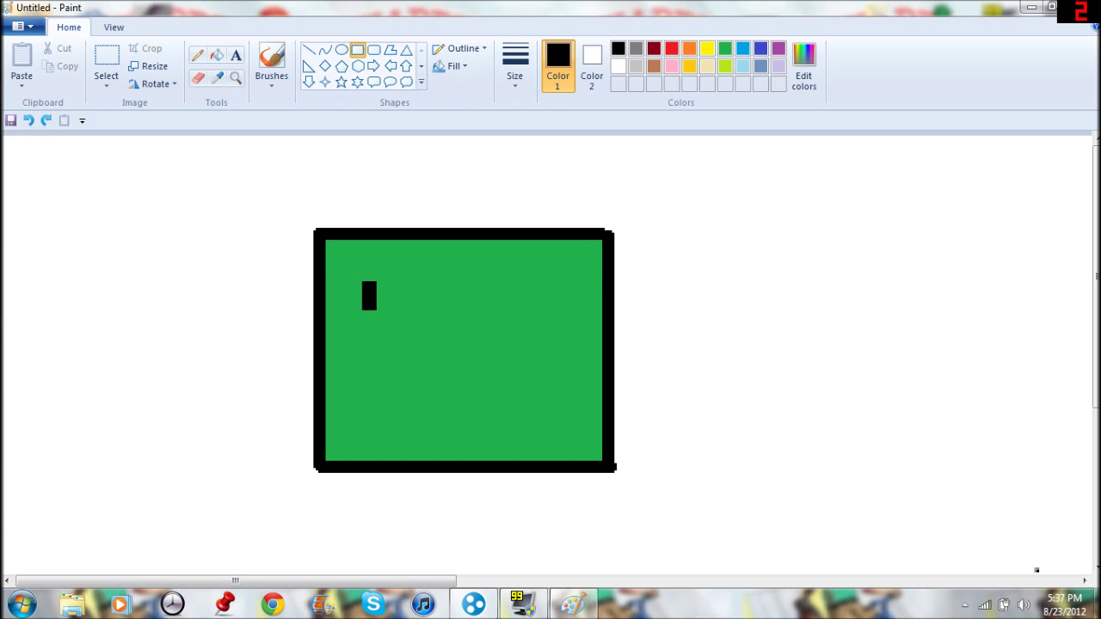
pyautogui.hotkey('ctrl', 'y')
pyautogui.hotkey('ctrl', 'y')
pyautogui.hotkey('ctrl', 'y')
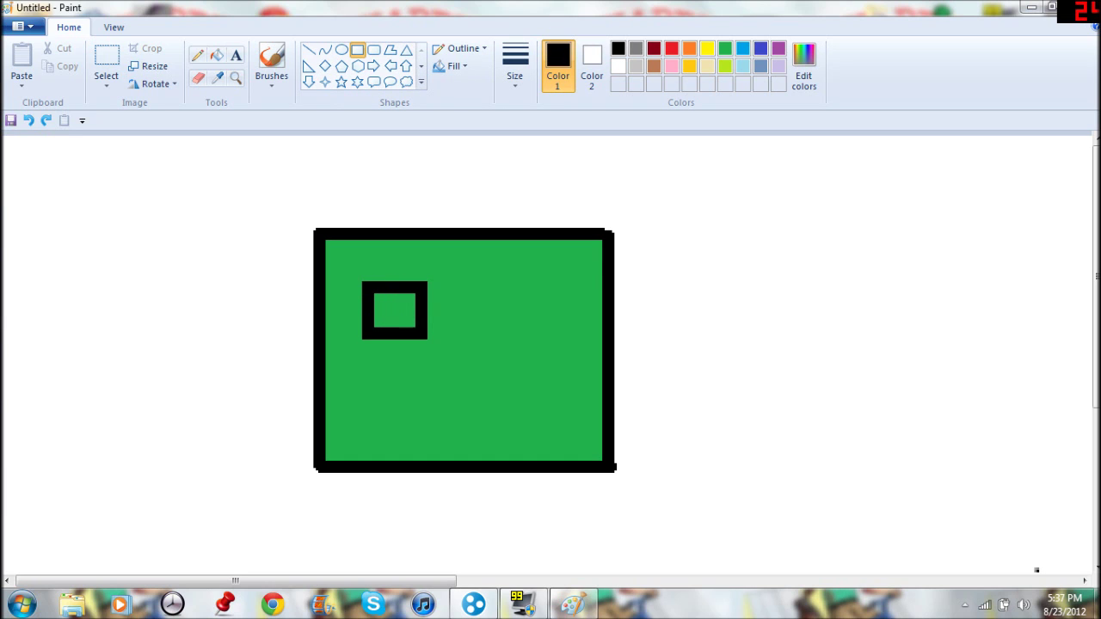
# - Draw a matching black outlined rectangle level with the left eye near the box's right side
pyautogui.moveTo(509, 285)
pyautogui.mouseDown()
pyautogui.moveTo(526, 321)
pyautogui.moveTo(573, 342)
pyautogui.mouseUp()
pyautogui.moveTo(540, 291); pyautogui.dragTo(509, 310)
pyautogui.press('Escape')
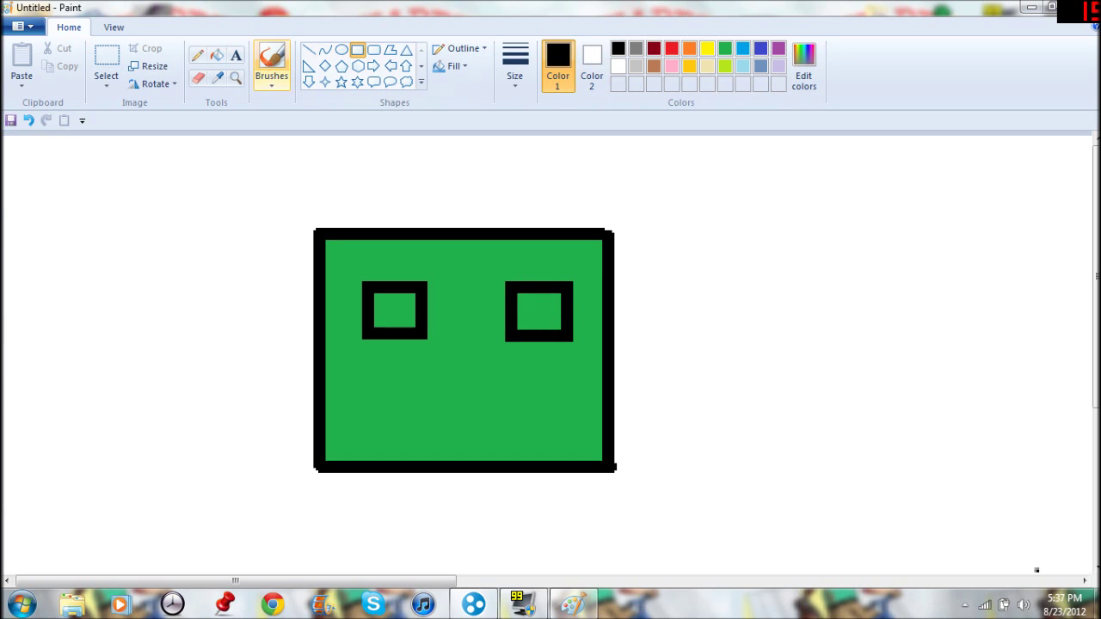
# - Fill the insides of both eye rectangles with black
pyautogui.click(216, 55)
pyautogui.click(394, 310)
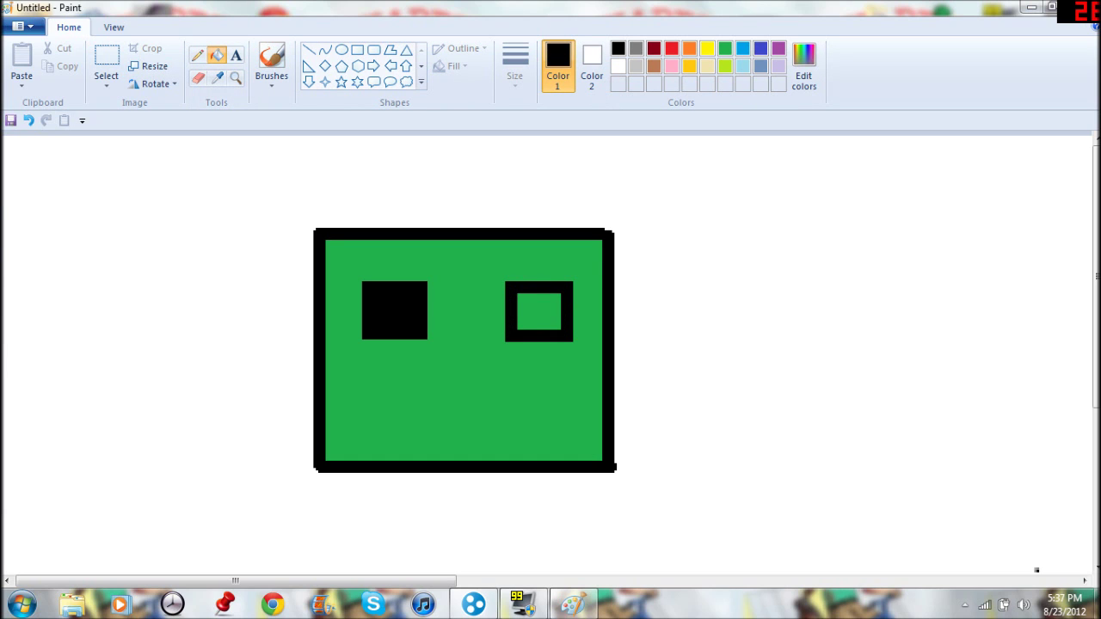
pyautogui.click(538, 311)
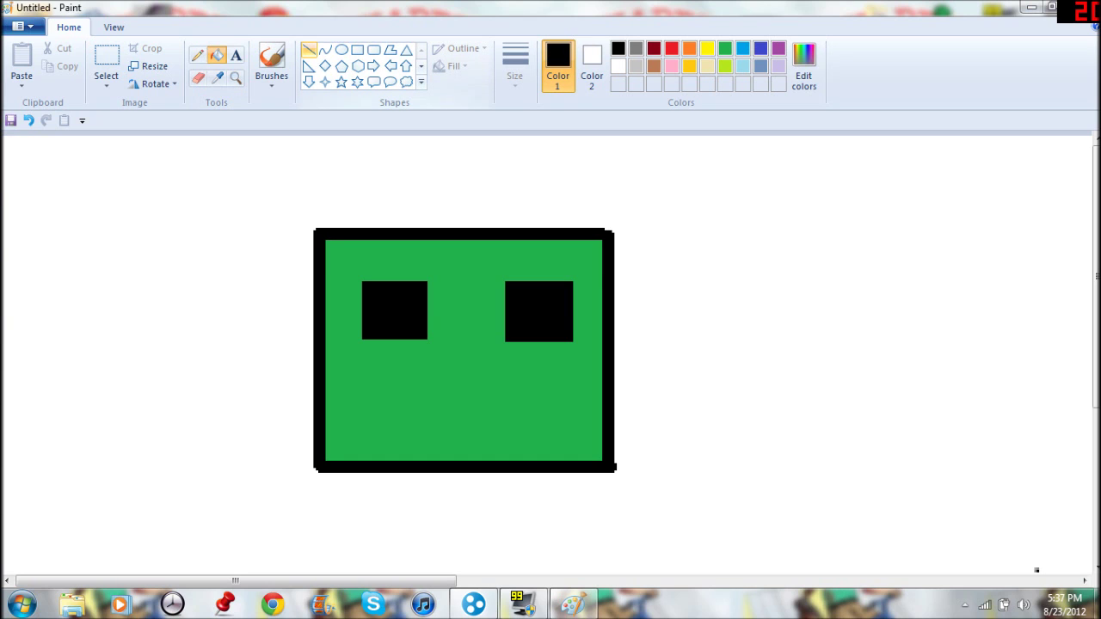
# - Draw the mouth's left side, stepped upper edge and right side with black lines below the eyes
pyautogui.click(308, 50)
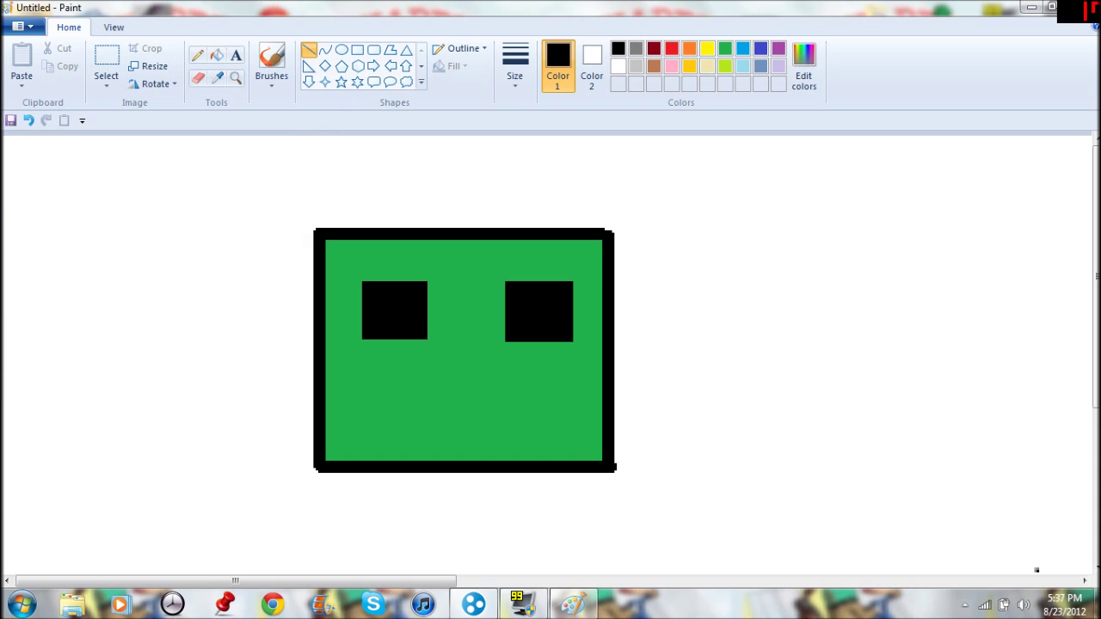
pyautogui.moveTo(376, 391); pyautogui.dragTo(376, 437)
pyautogui.moveTo(377, 392)
pyautogui.mouseDown()
pyautogui.moveTo(376, 364)
pyautogui.moveTo(387, 361)
pyautogui.moveTo(376, 363)
pyautogui.moveTo(437, 365)
pyautogui.mouseUp()
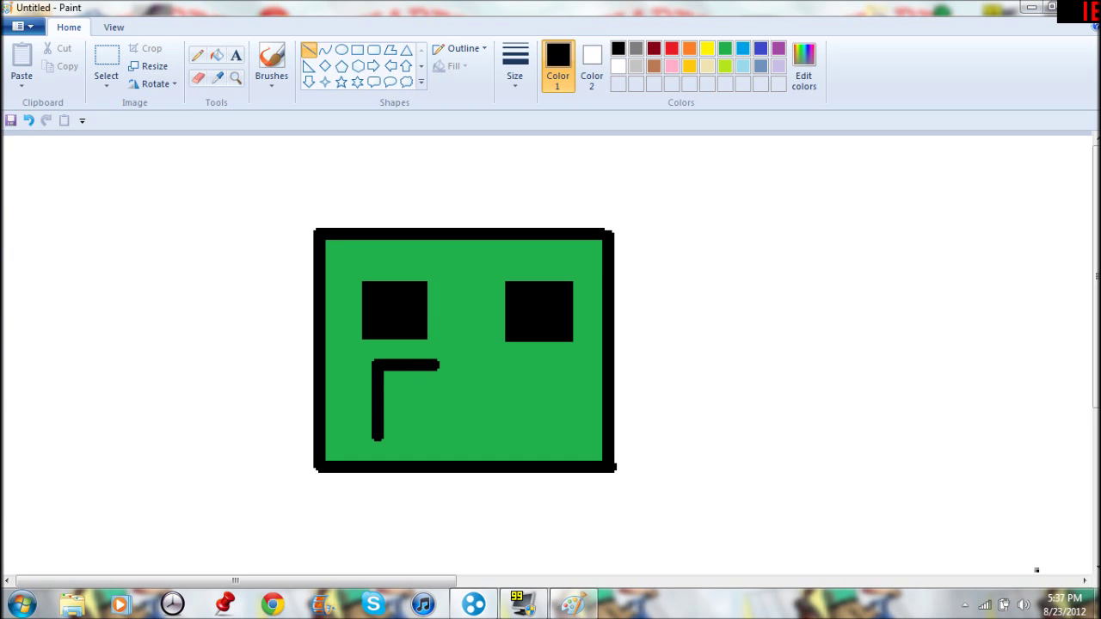
pyautogui.moveTo(438, 366)
pyautogui.mouseDown()
pyautogui.moveTo(437, 331)
pyautogui.moveTo(494, 335)
pyautogui.moveTo(494, 364)
pyautogui.mouseUp()
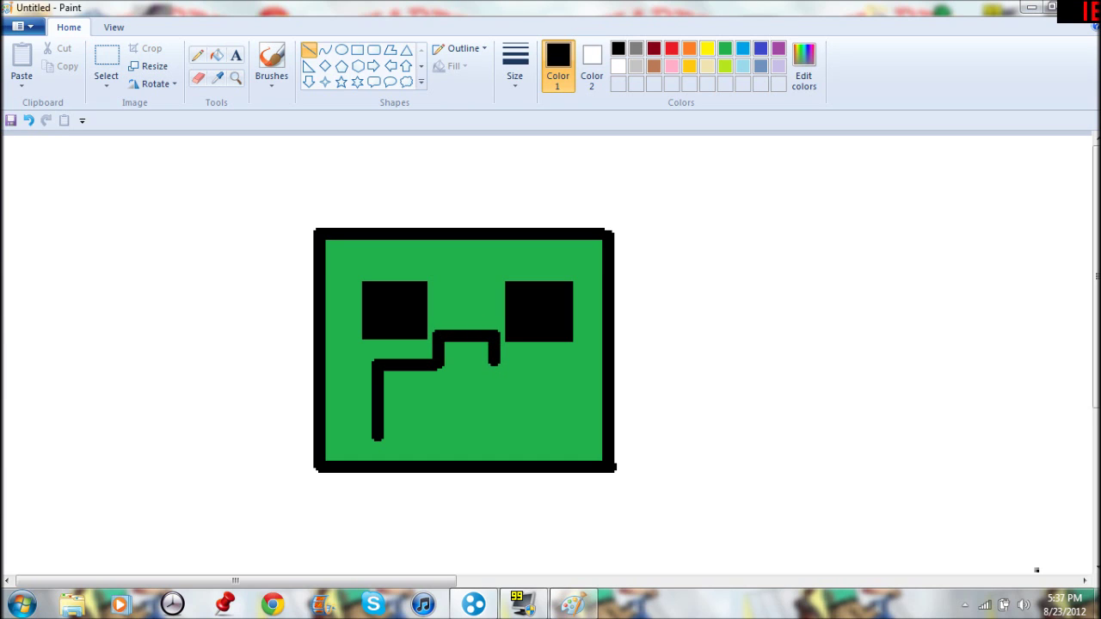
pyautogui.moveTo(493, 361)
pyautogui.mouseDown()
pyautogui.moveTo(571, 362)
pyautogui.moveTo(575, 430)
pyautogui.mouseUp()
pyautogui.click(569, 362)
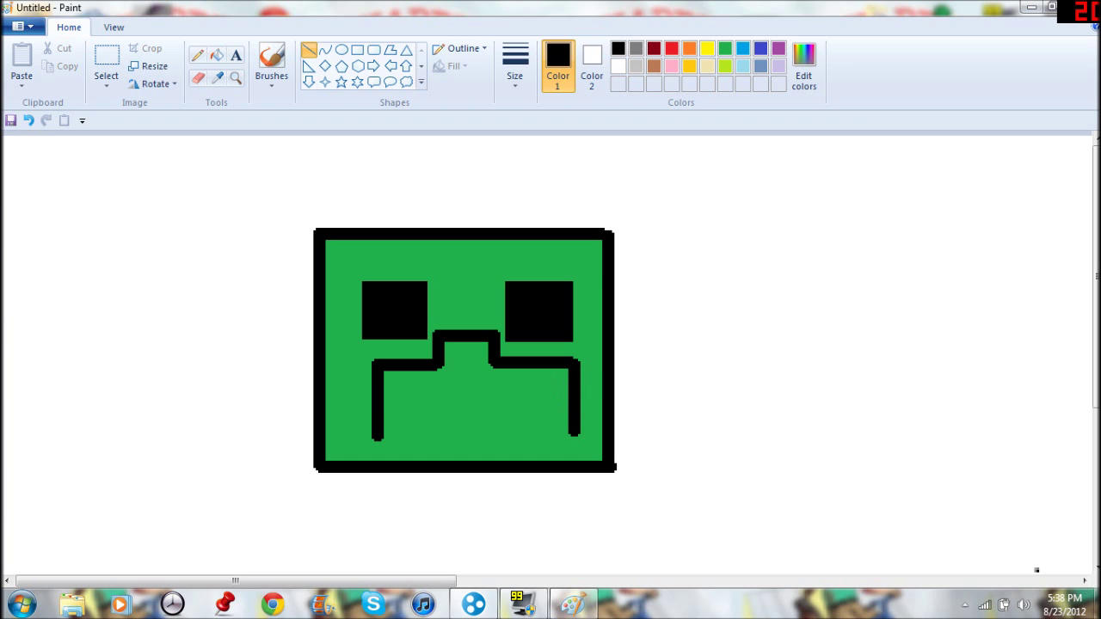
# - Draw the mouth's lower edge with black lines, leaving a raised notch in the middle
pyautogui.moveTo(377, 437)
pyautogui.mouseDown()
pyautogui.moveTo(443, 437)
pyautogui.moveTo(440, 393)
pyautogui.moveTo(494, 395)
pyautogui.mouseUp()
pyautogui.press('Return')
pyautogui.press('Return')
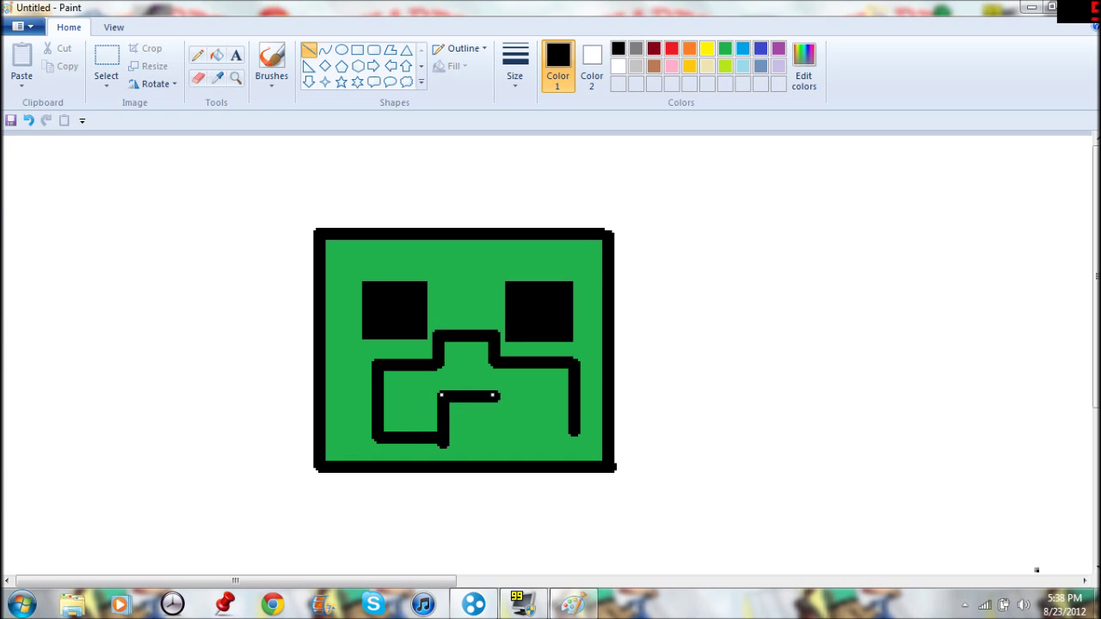
pyautogui.press('Return')
pyautogui.moveTo(499, 395)
pyautogui.mouseDown()
pyautogui.moveTo(500, 445)
pyautogui.moveTo(500, 417)
pyautogui.moveTo(504, 445)
pyautogui.moveTo(582, 446)
pyautogui.moveTo(575, 441)
pyautogui.mouseUp()
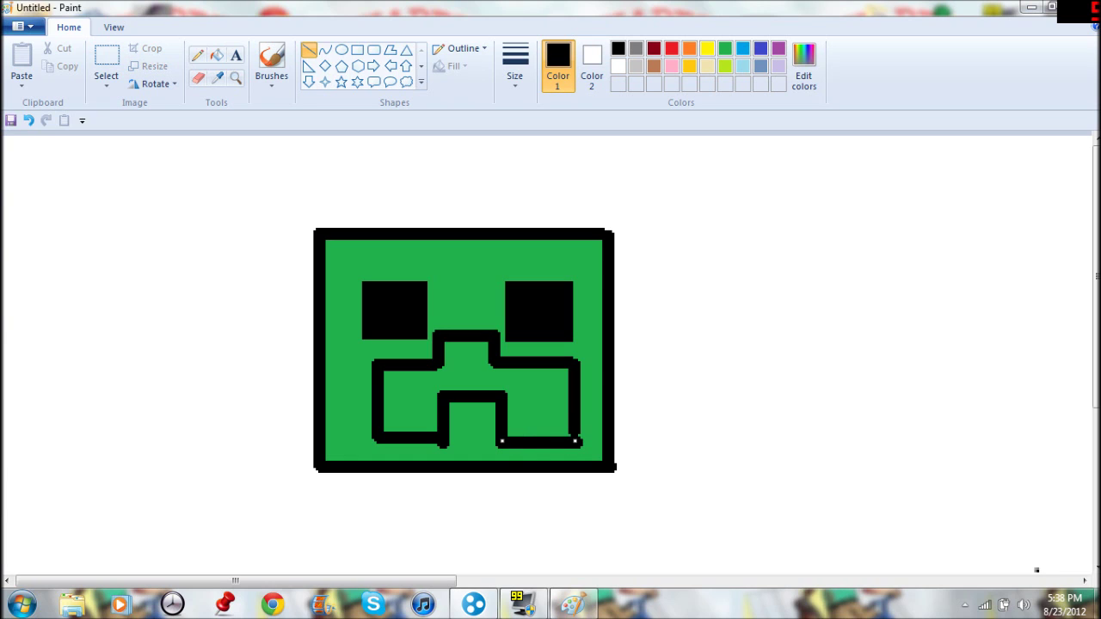
# - Undo the mouth's bottom-right line and redraw it slightly lower, ending just short of the right side
pyautogui.press('Escape')
pyautogui.hotkey('ctrl', 'z')
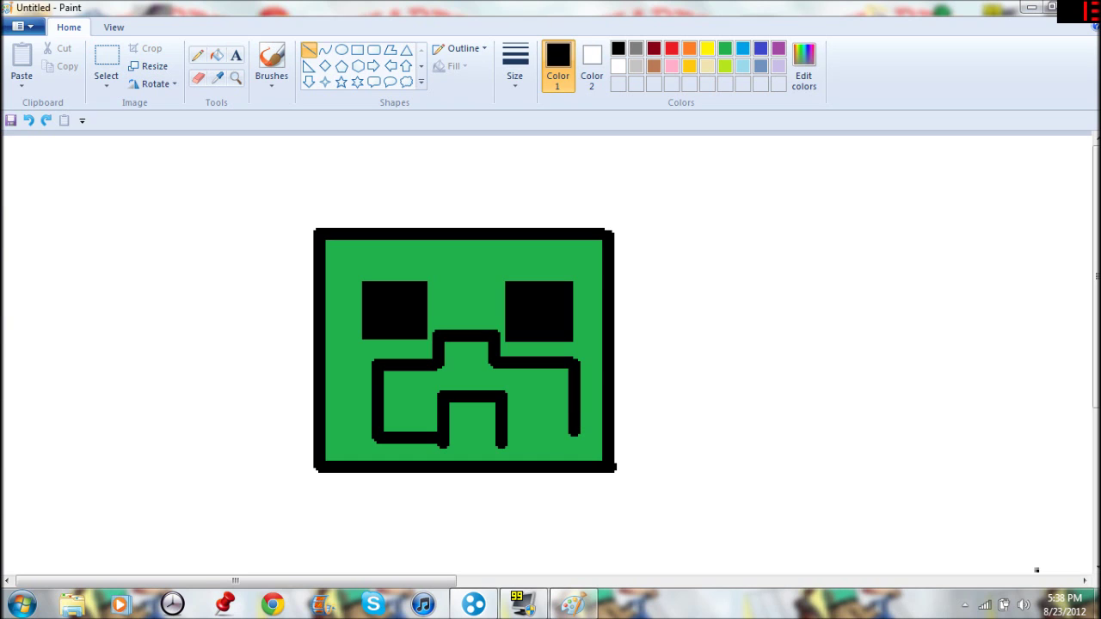
pyautogui.moveTo(502, 445); pyautogui.dragTo(561, 443)
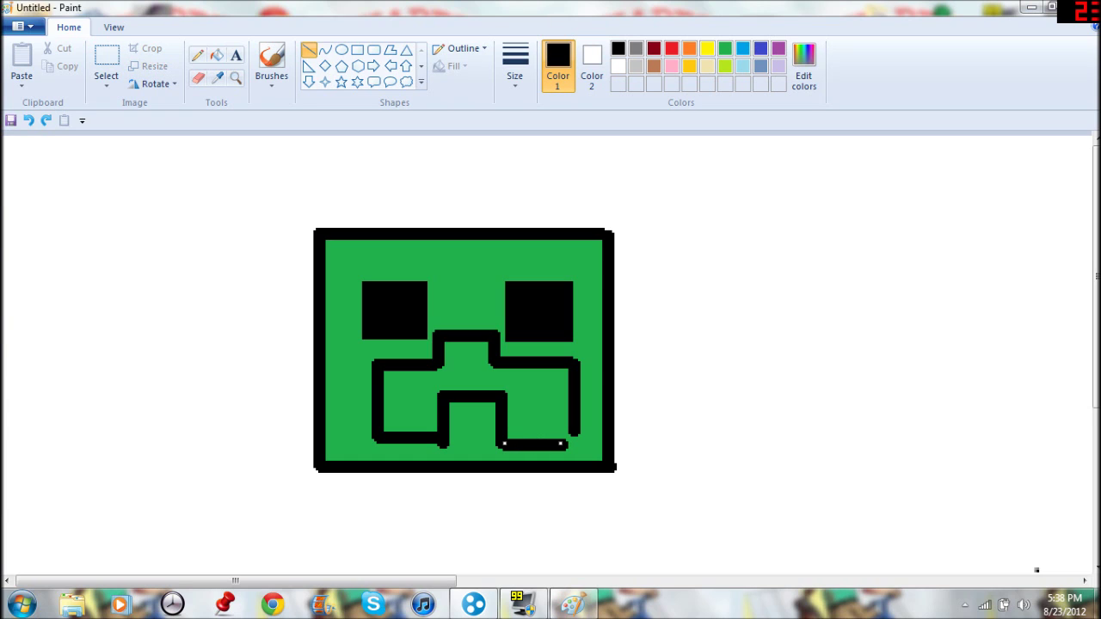
# - Remove the mouth's right side line by covering it with white and filling the white area green
pyautogui.rightClick(573, 391)
pyautogui.moveTo(572, 392); pyautogui.dragTo(573, 431)
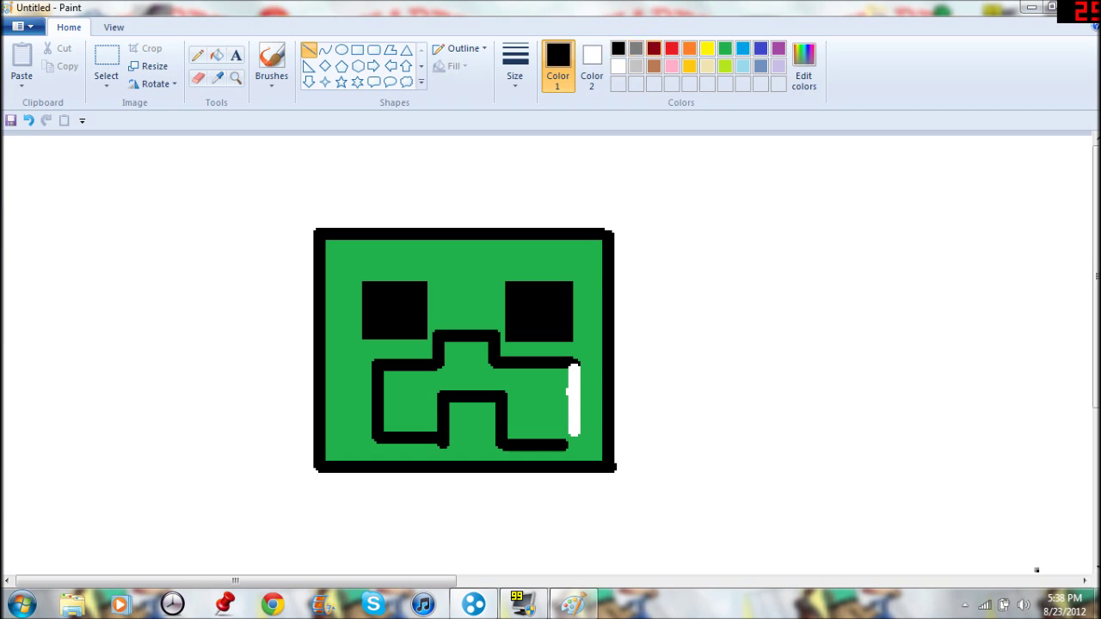
pyautogui.click(725, 48)
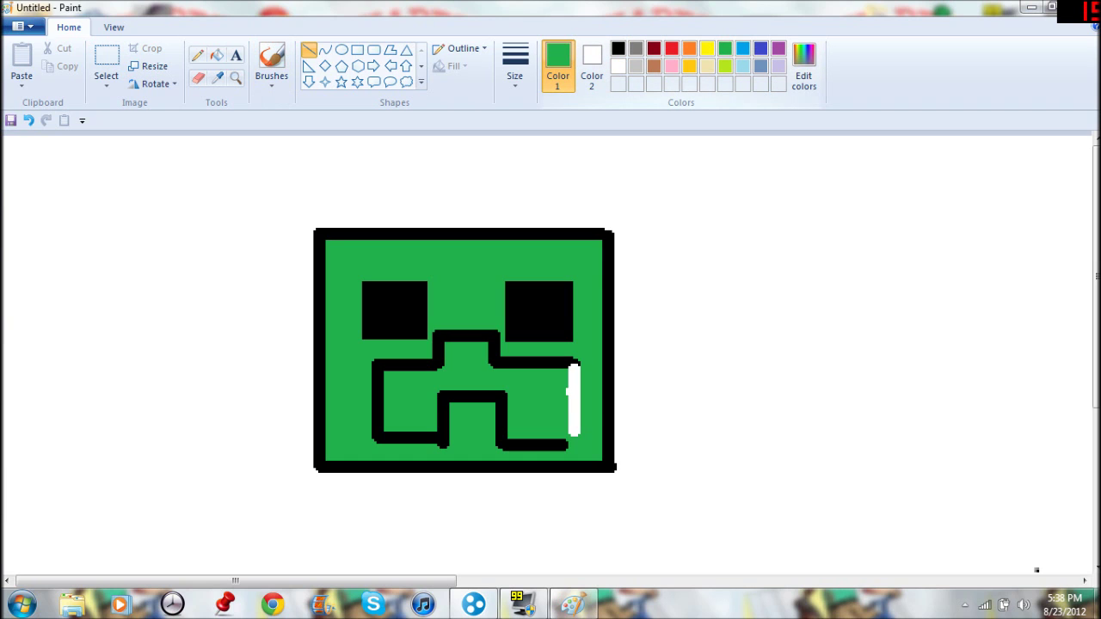
pyautogui.click(216, 55)
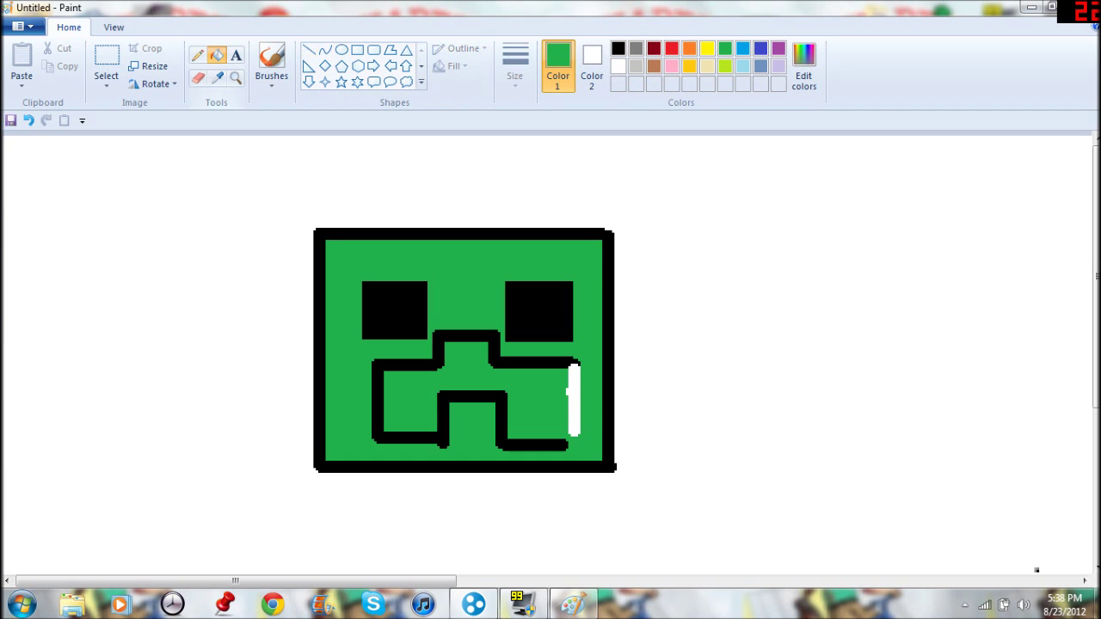
pyautogui.click(573, 400)
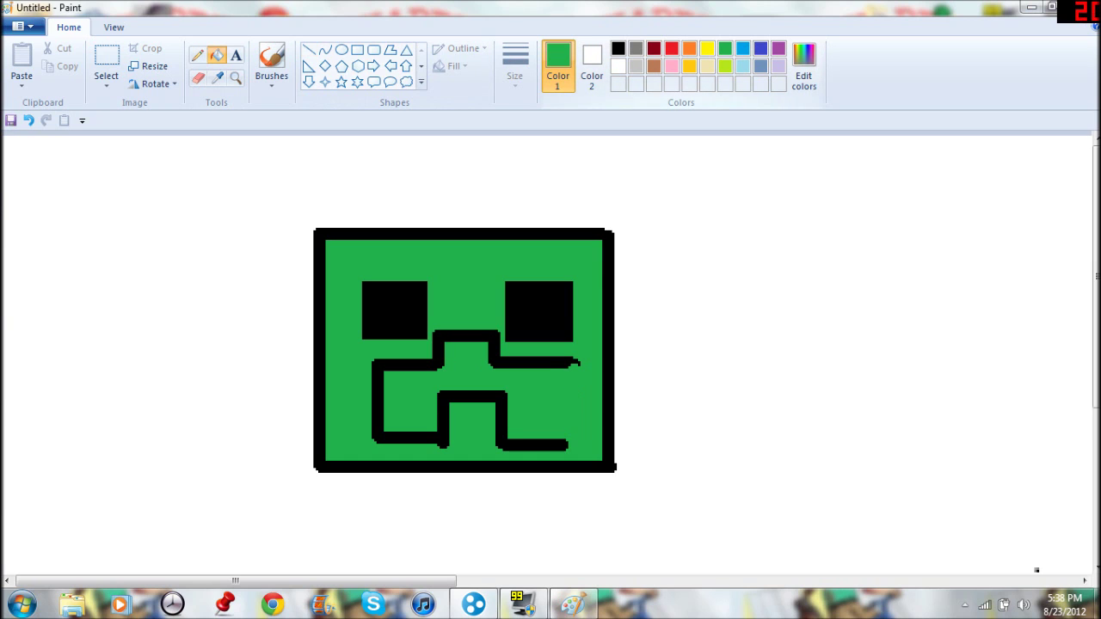
# - Close the mouth outline with a black vertical line from the end of its bottom-right edge to the upper edge
pyautogui.click(617, 48)
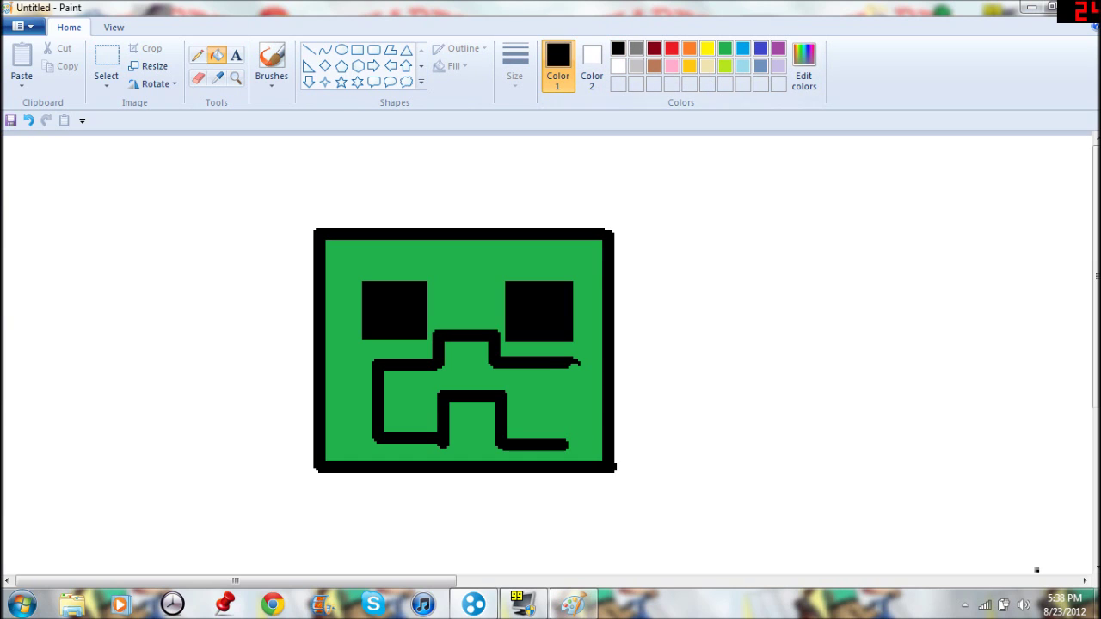
pyautogui.click(308, 49)
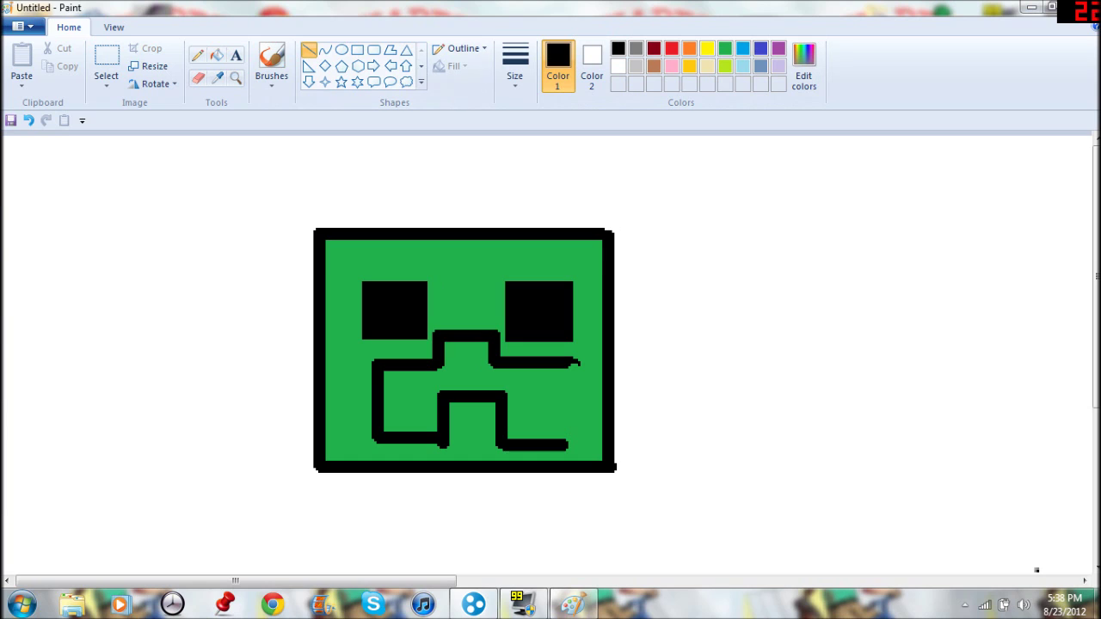
pyautogui.moveTo(569, 447); pyautogui.dragTo(572, 363)
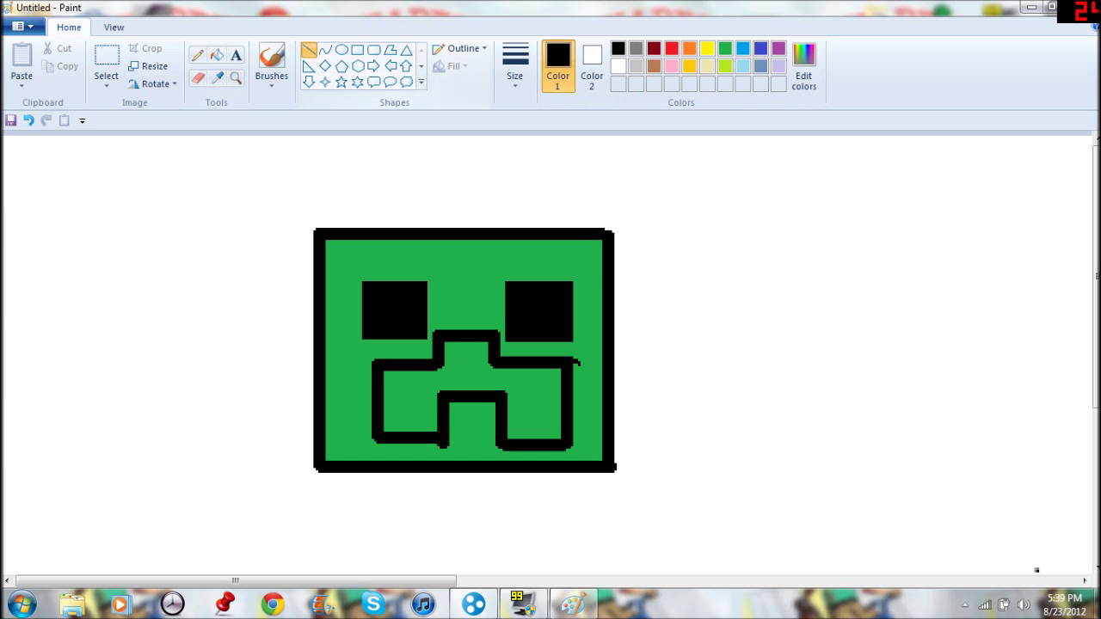
# - Fill the inside of the mouth and the white canvas around the face with black
pyautogui.click(216, 55)
pyautogui.click(405, 404)
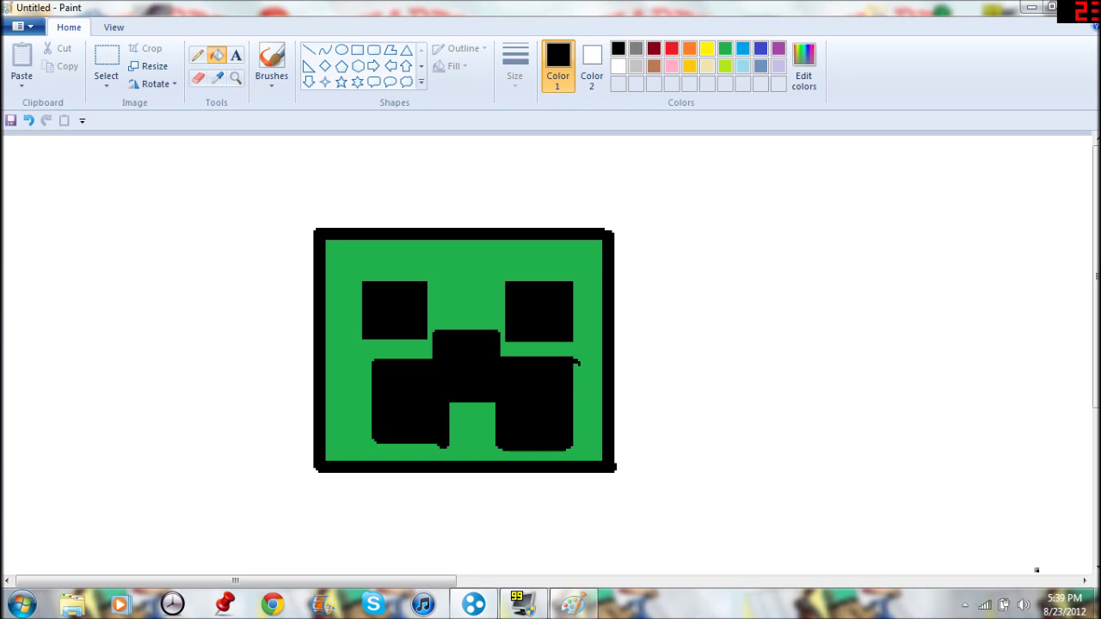
pyautogui.click(1036, 570)
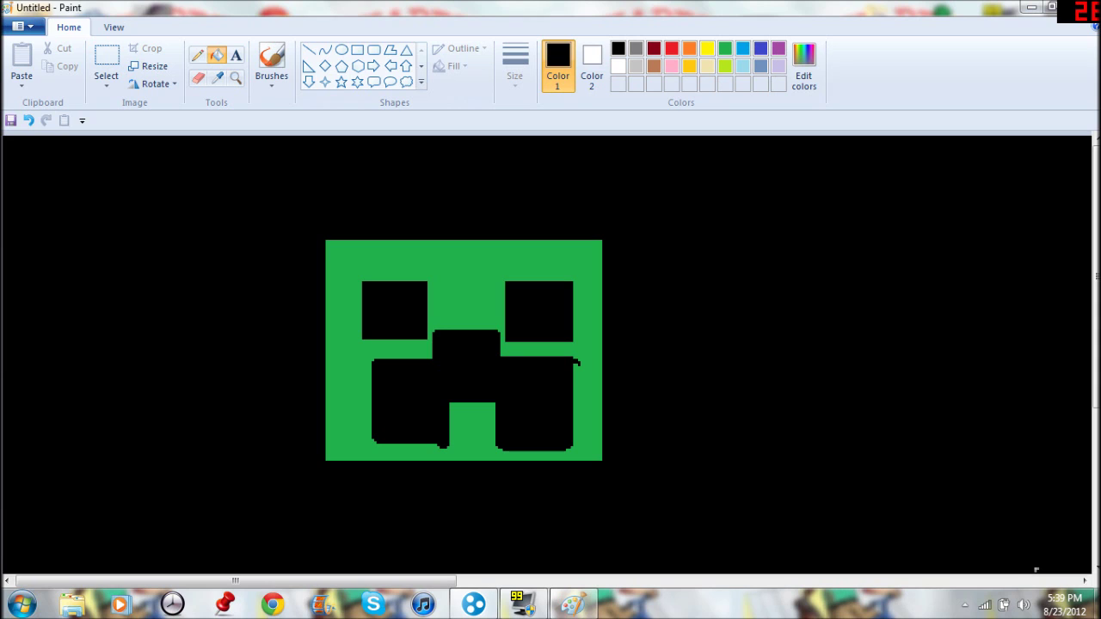
# - Handwrite the letters F and R in white with the Pencil on the black area beside the face's left edge
pyautogui.click(617, 67)
pyautogui.click(197, 54)
pyautogui.moveTo(92, 276)
pyautogui.mouseDown()
pyautogui.moveTo(77, 355)
pyautogui.moveTo(155, 271)
pyautogui.mouseUp()
pyautogui.moveTo(80, 318); pyautogui.dragTo(172, 318)
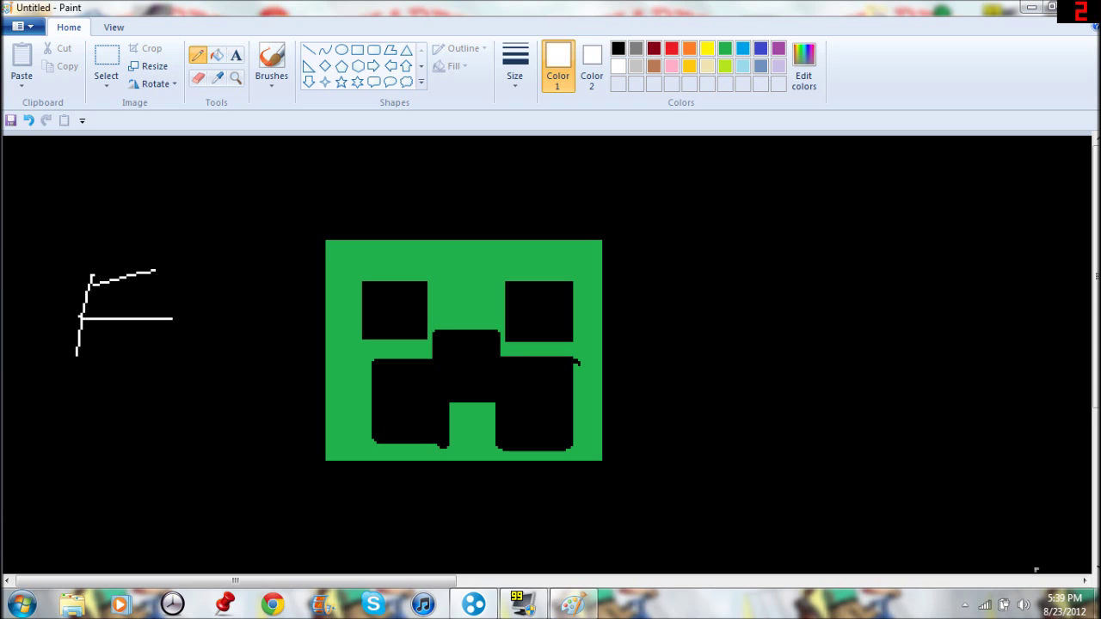
pyautogui.moveTo(177, 348)
pyautogui.mouseDown()
pyautogui.moveTo(194, 257)
pyautogui.moveTo(262, 296)
pyautogui.moveTo(182, 307)
pyautogui.moveTo(245, 401)
pyautogui.mouseUp()
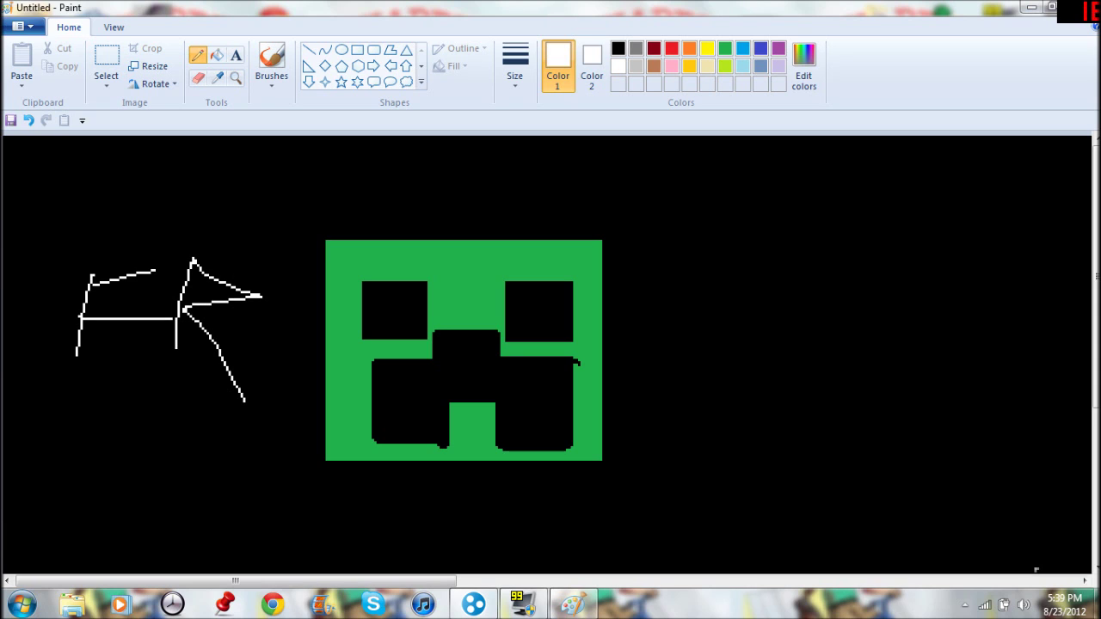
# - Continue the white handwriting across the green face with a large E and P
pyautogui.moveTo(312, 284)
pyautogui.mouseDown()
pyautogui.moveTo(297, 400)
pyautogui.moveTo(430, 276)
pyautogui.mouseUp()
pyautogui.moveTo(313, 335); pyautogui.dragTo(514, 318)
pyautogui.moveTo(310, 397)
pyautogui.mouseDown()
pyautogui.moveTo(478, 387)
pyautogui.moveTo(609, 331)
pyautogui.moveTo(545, 348)
pyautogui.mouseUp()
# - Finish the handwritten word FREPER with a large white E and R on the black area beyond the face's right edge
pyautogui.moveTo(669, 260); pyautogui.dragTo(659, 470)
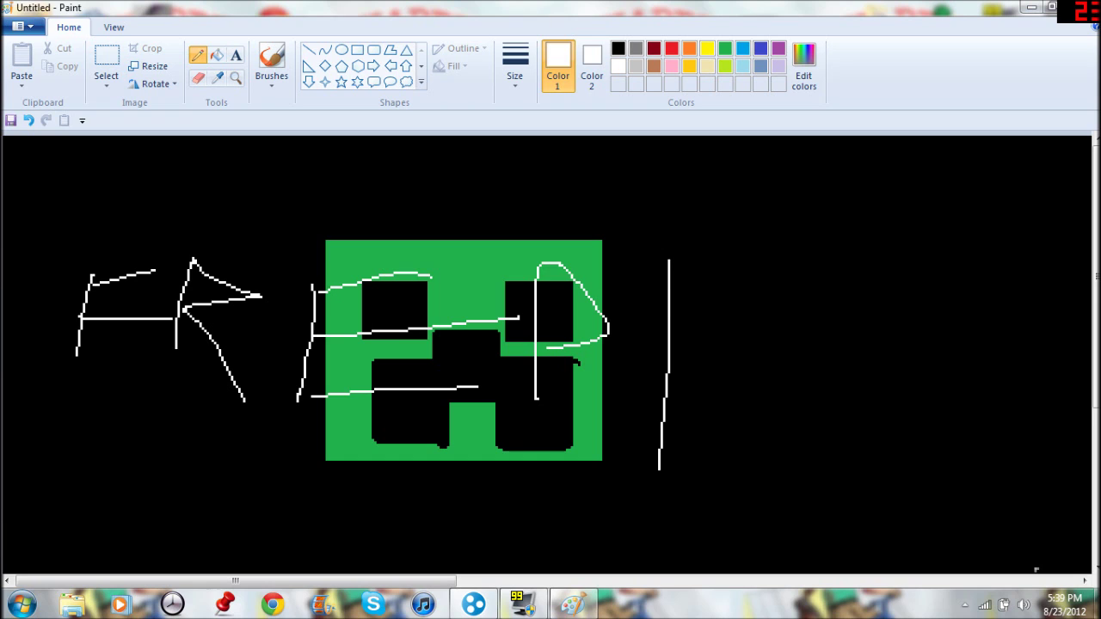
pyautogui.moveTo(680, 265); pyautogui.dragTo(801, 250)
pyautogui.moveTo(683, 344); pyautogui.dragTo(850, 298)
pyautogui.moveTo(683, 443); pyautogui.dragTo(787, 358)
pyautogui.moveTo(889, 389)
pyautogui.mouseDown()
pyautogui.moveTo(889, 434)
pyautogui.moveTo(969, 300)
pyautogui.moveTo(1078, 449)
pyautogui.mouseUp()
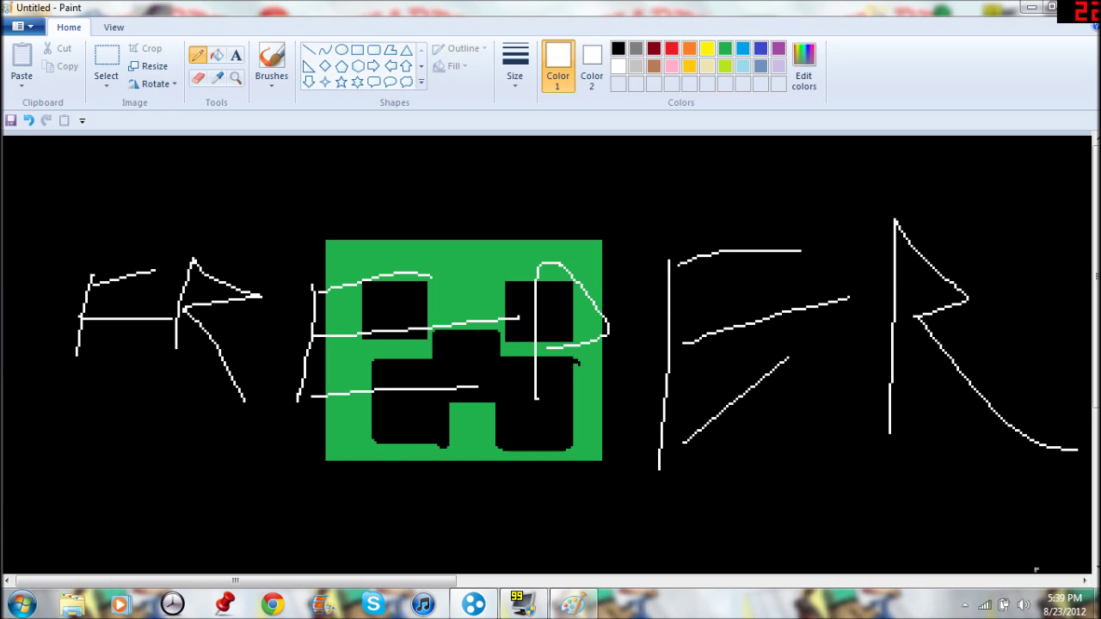